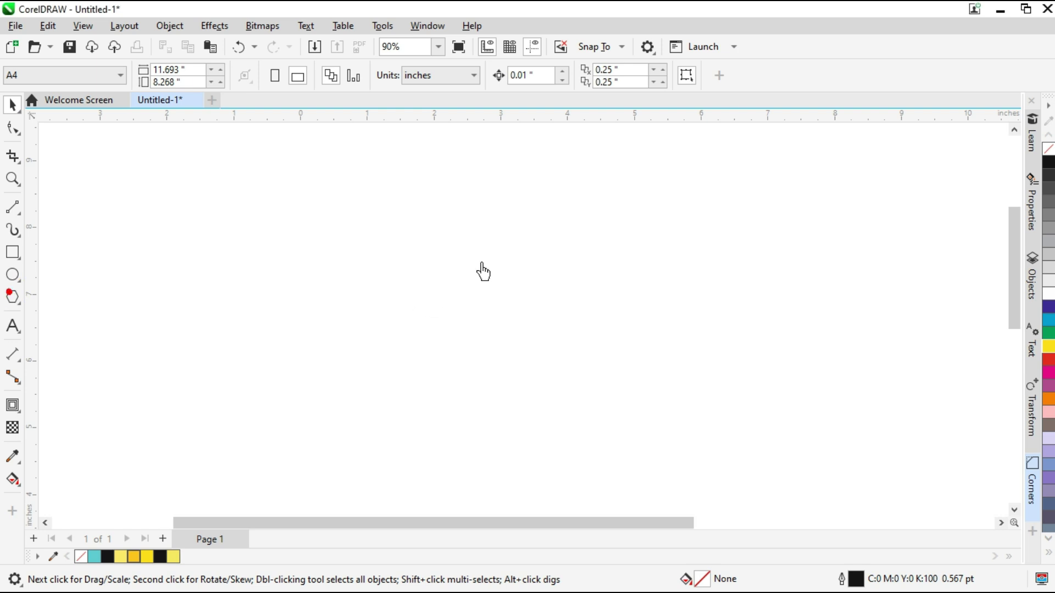
Draw a polygon, reduce it to 3 sides, and enlarge the triangle to about 3.521 by 3.05 inches
left_click_drag(462, 237, 572, 422)
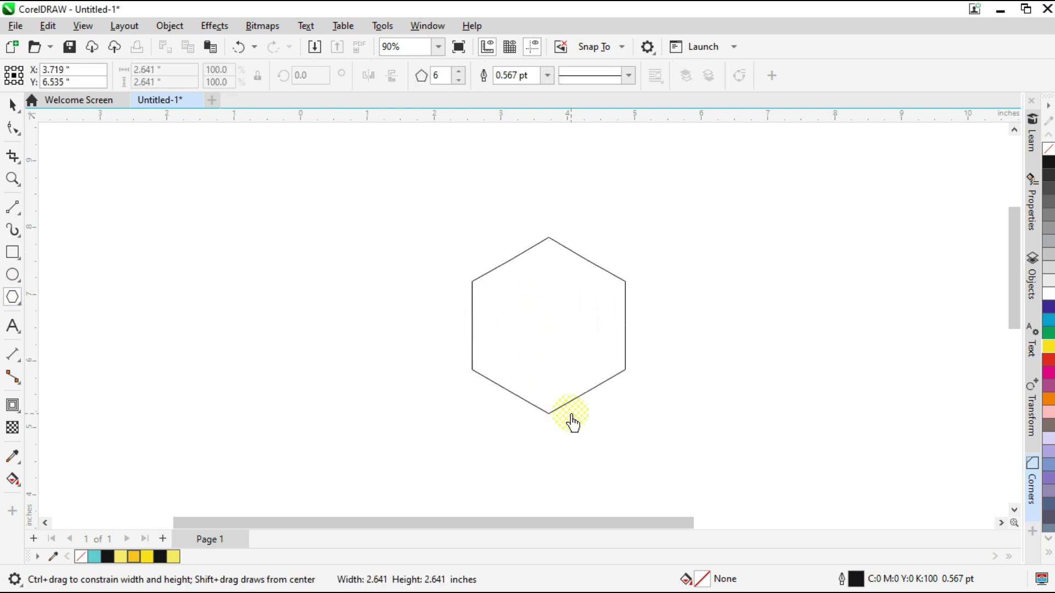
left_click(12, 104)
left_click_drag(547, 336, 504, 302)
left_click(459, 80)
left_click(458, 80)
left_click(458, 80)
left_click_drag(587, 345, 632, 423)
left_click_drag(554, 329, 560, 350)
Create a one-step inward contour of the triangle with an offset of about 0.685 inches and separate it from the original
left_click(24, 406)
left_click_drag(511, 194, 510, 242)
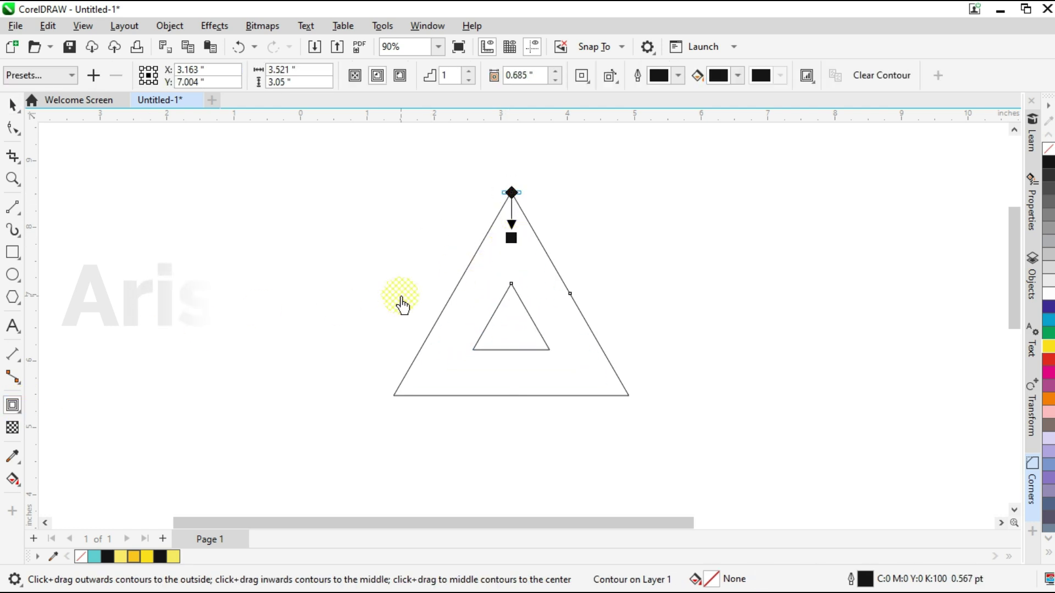
left_click(17, 109)
left_click(82, 104)
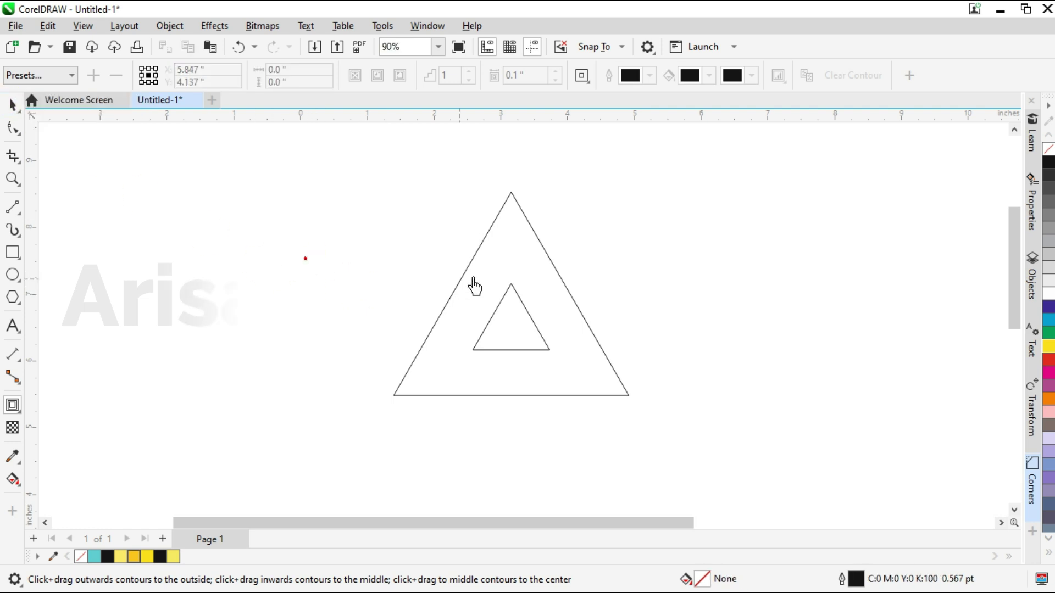
Fillet the corners of the outer triangle with a radius of 0.353 inches
left_click(1032, 483)
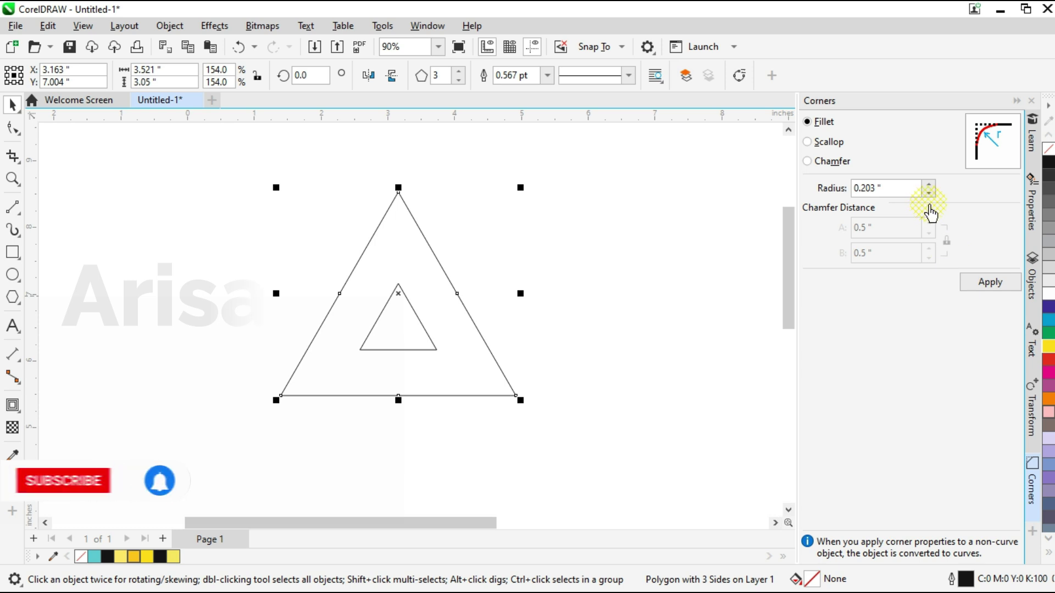
left_click(929, 185)
left_click(928, 185)
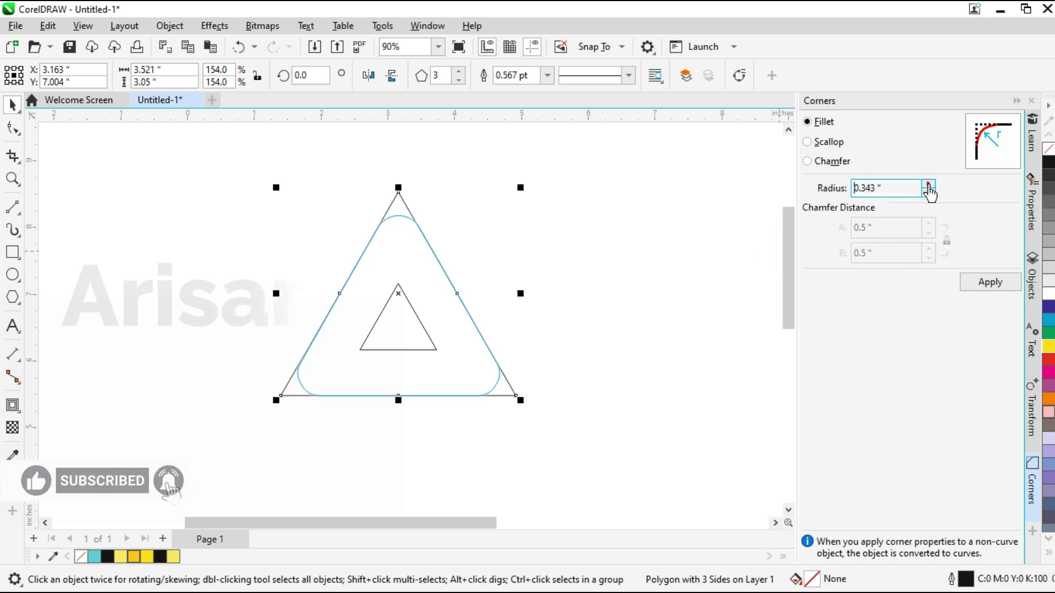
left_click(988, 295)
key("Tab")
left_click(971, 289)
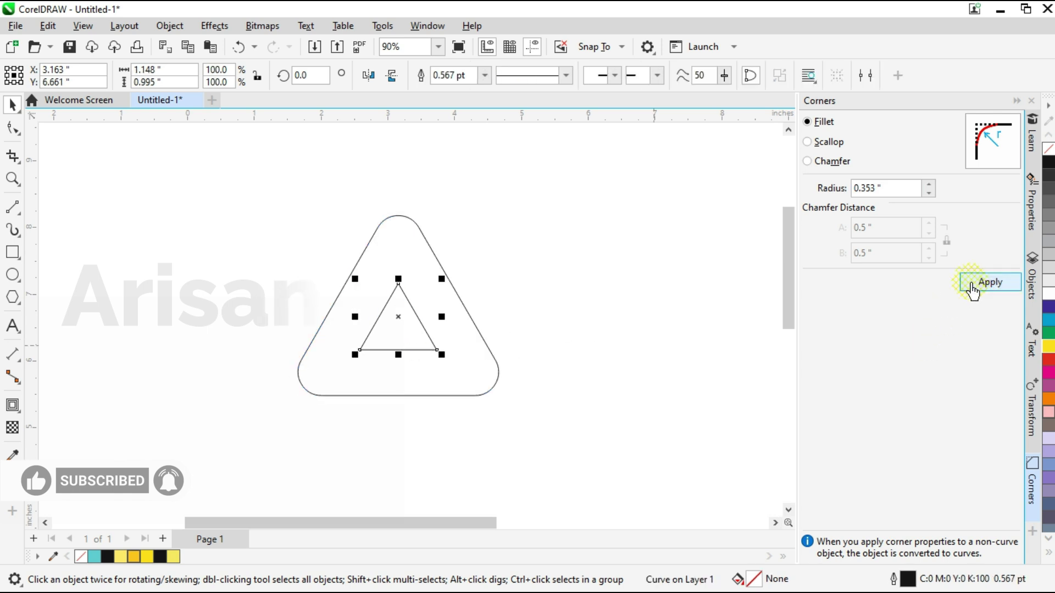
Fillet the corners of the inner triangle with a radius of 0.143 inches
left_click(928, 193)
left_click(928, 193)
left_click(929, 192)
left_click(974, 284)
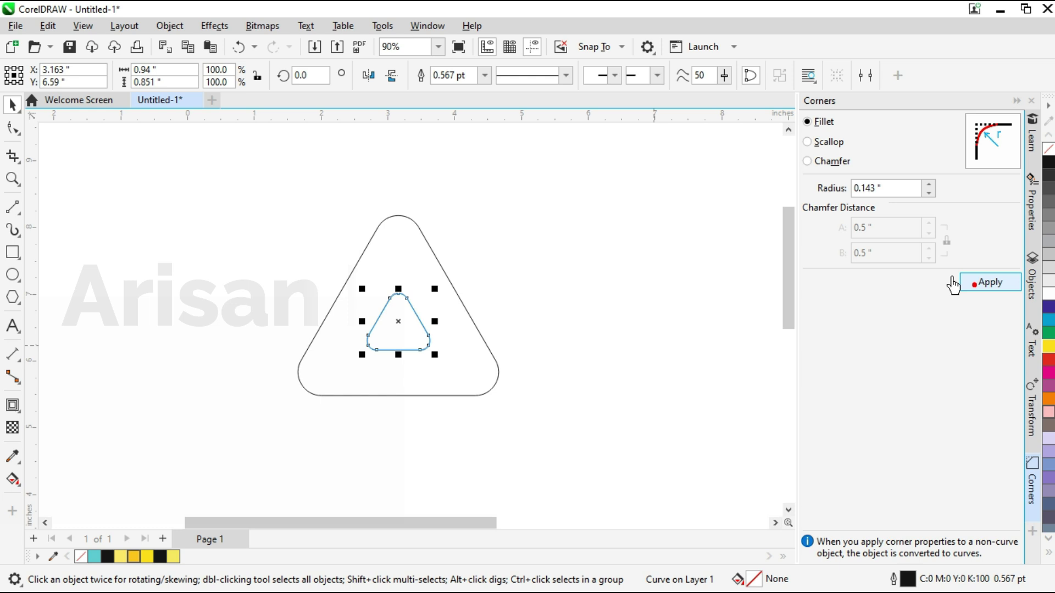
left_click(1016, 101)
Enlarge the inner rounded triangle from its center to about 1.242 by 1.125 inches
left_click(698, 296)
left_click(518, 339)
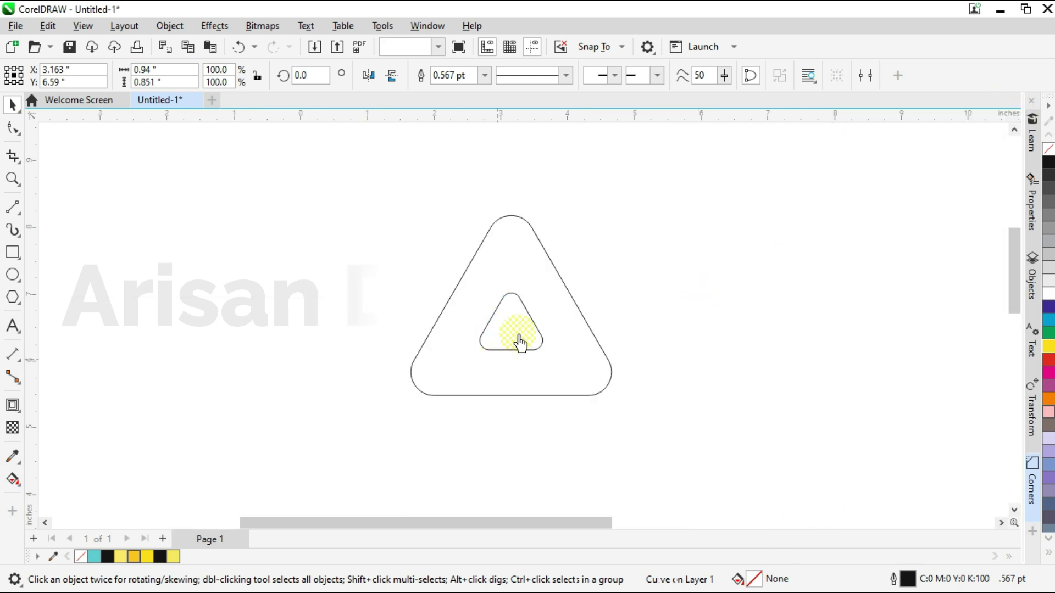
scroll(519, 342, "up", 5)
left_click_drag(599, 367, 626, 412)
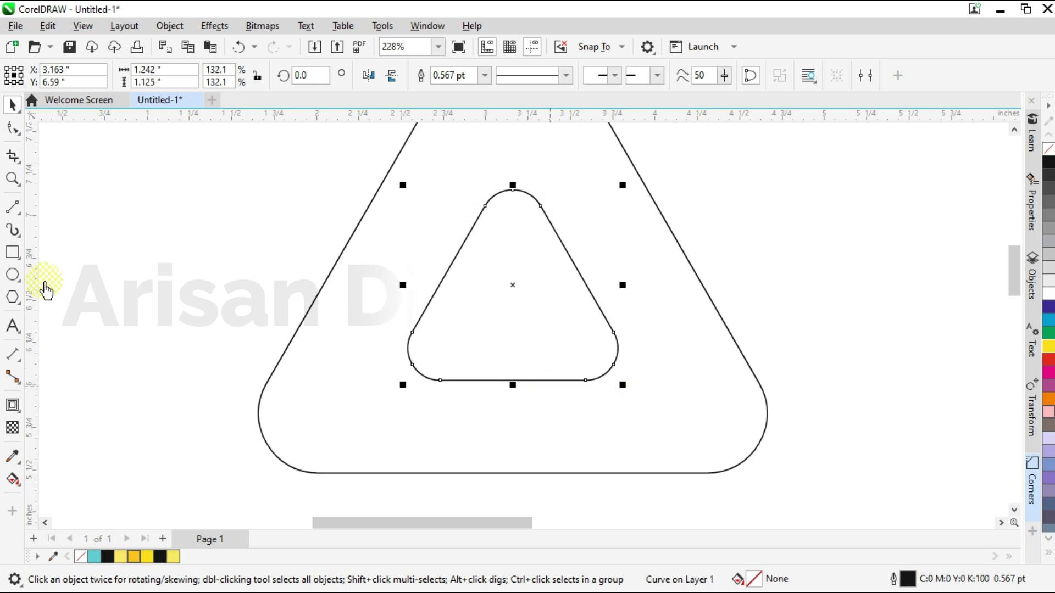
Draw a rectangle about 1.114 by 0.233 inches under the inner triangle's base and convert it to curves
key("F6")
left_click_drag(436, 380, 626, 428)
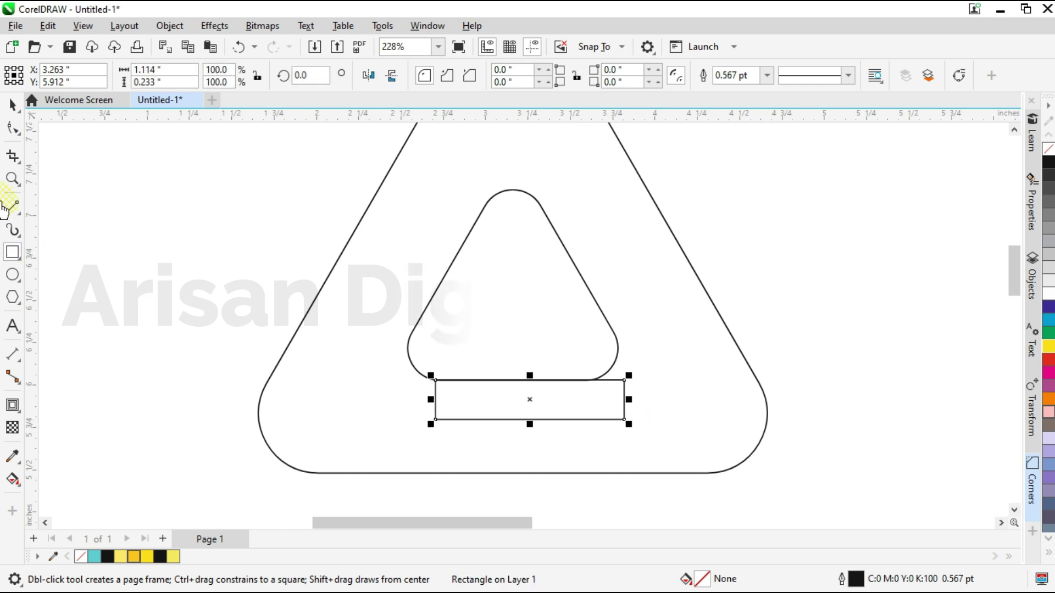
key("ctrl+q")
Extend the left end of the rectangle outward past the inner triangle's lower-left corner with the Shape tool
key("F10")
key("F10")
left_click_drag(436, 420, 406, 426)
Add a node where the triangle's base starts to round, and move the rectangle's upper-right node onto the triangle's right side
scroll(595, 422, "up", 2)
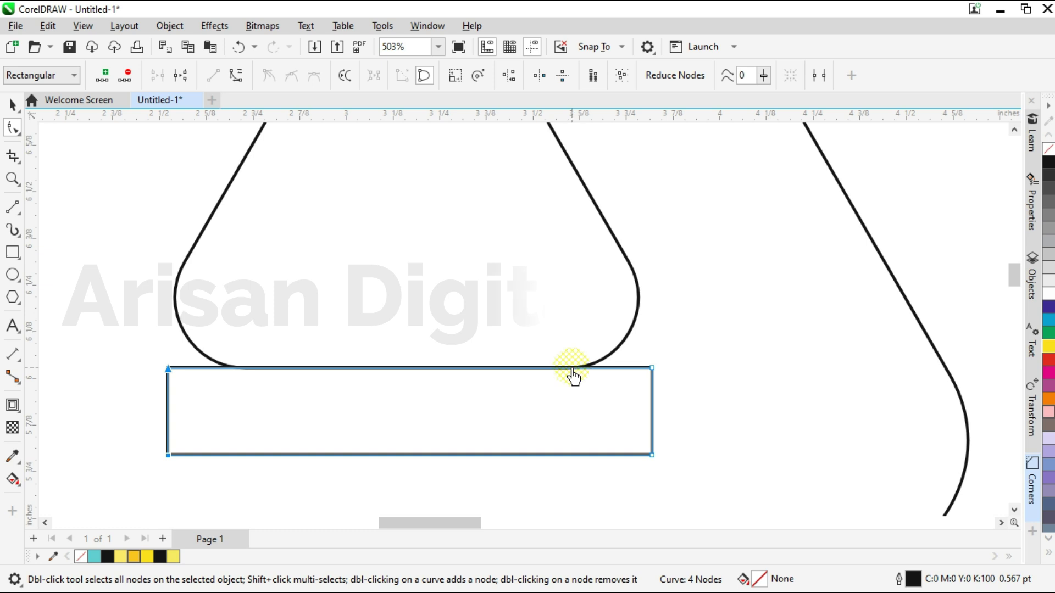
left_click(675, 370)
left_click_drag(653, 376, 632, 264)
scroll(533, 469, "down", 1)
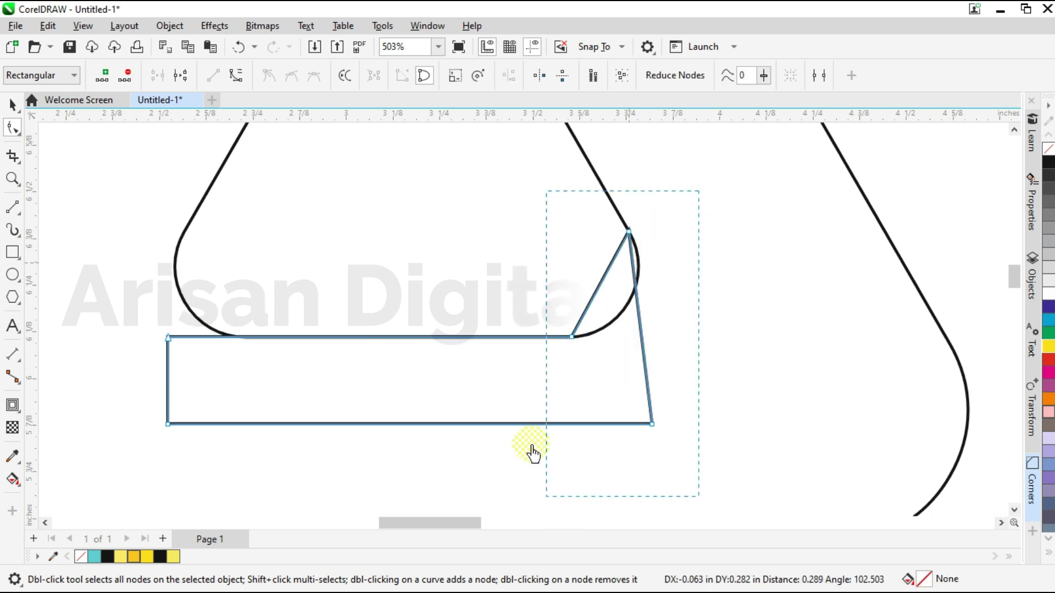
Convert the strip's right-hand segments to curves and move its lower-right node slightly inward
left_click_drag(533, 469, 585, 462)
left_click_drag(721, 382, 627, 434)
left_click(652, 425)
Bend the strip's outer right edge into a rounded curve bulging outward from the inner triangle's side
scroll(654, 432, "up", 1)
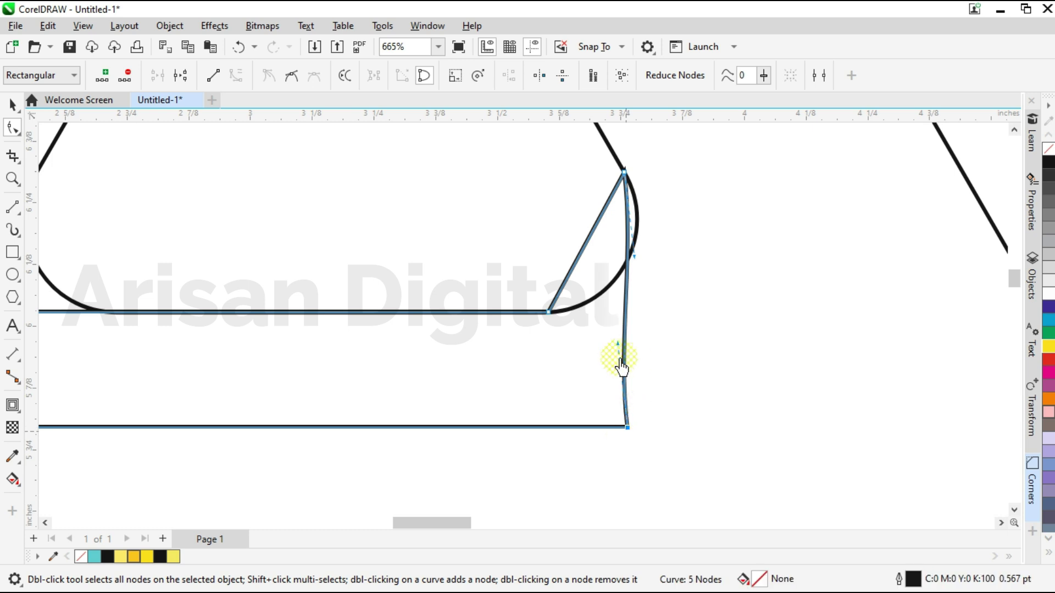
left_click_drag(623, 358, 700, 319)
left_click_drag(636, 245, 664, 257)
left_click_drag(715, 355, 757, 399)
Bend the strip's inner right segment to follow the rounded lower-right corner of the inner triangle
left_click(534, 280)
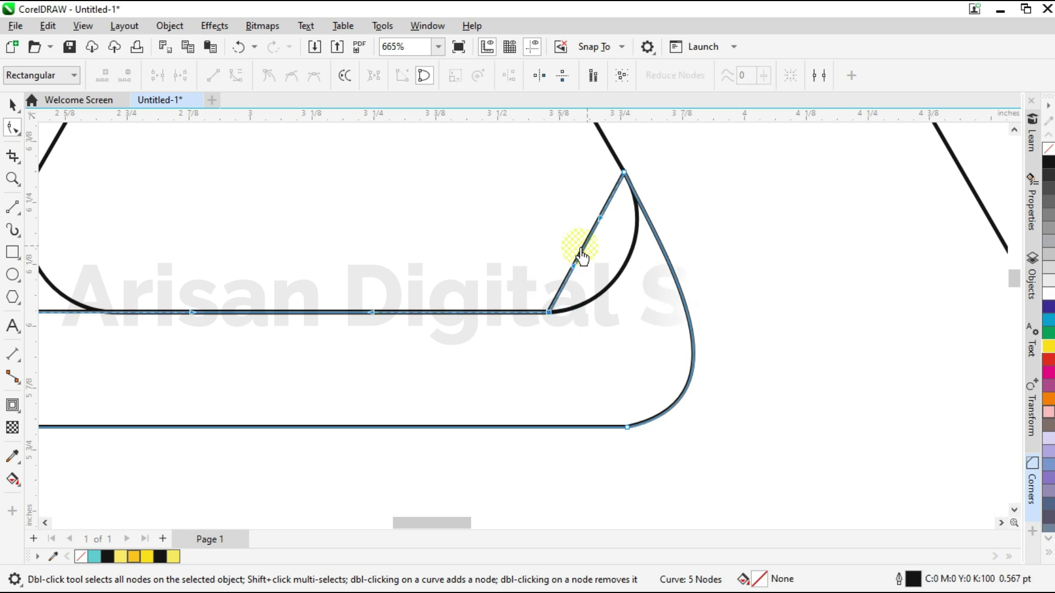
left_click_drag(582, 256, 654, 231)
left_click_drag(629, 296, 625, 315)
left_click(652, 228)
Pull the lower handle of the strip's outer curve further outward to round the bend more fully
left_click(665, 412)
mouse_move(758, 401)
left_mouse_down()
mouse_move(765, 384)
mouse_move(770, 402)
left_mouse_up()
scroll(758, 426, "down", 2)
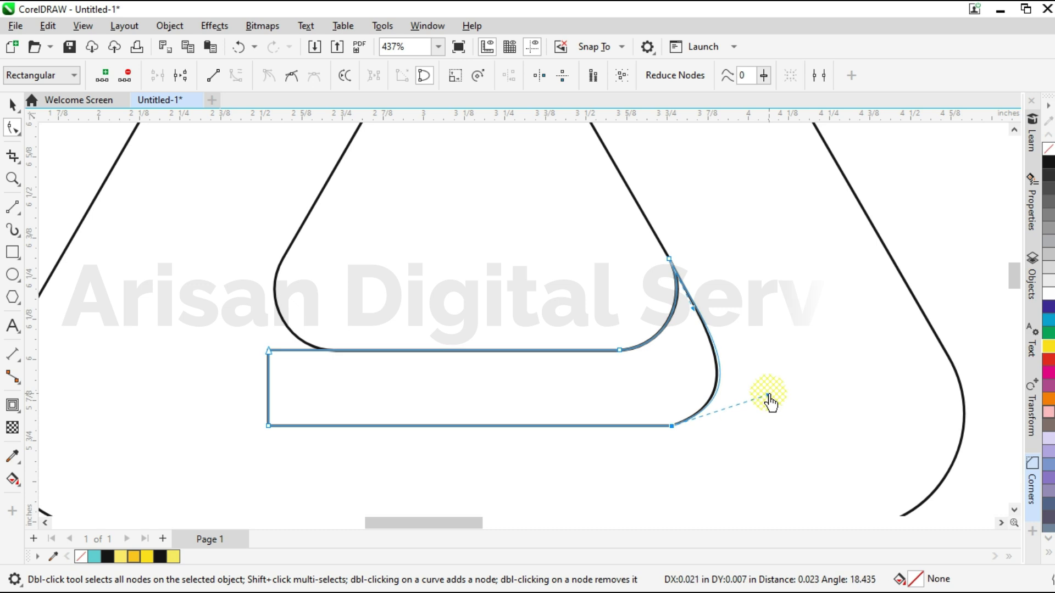
scroll(731, 369, "up", 1)
left_click_drag(443, 523, 448, 525)
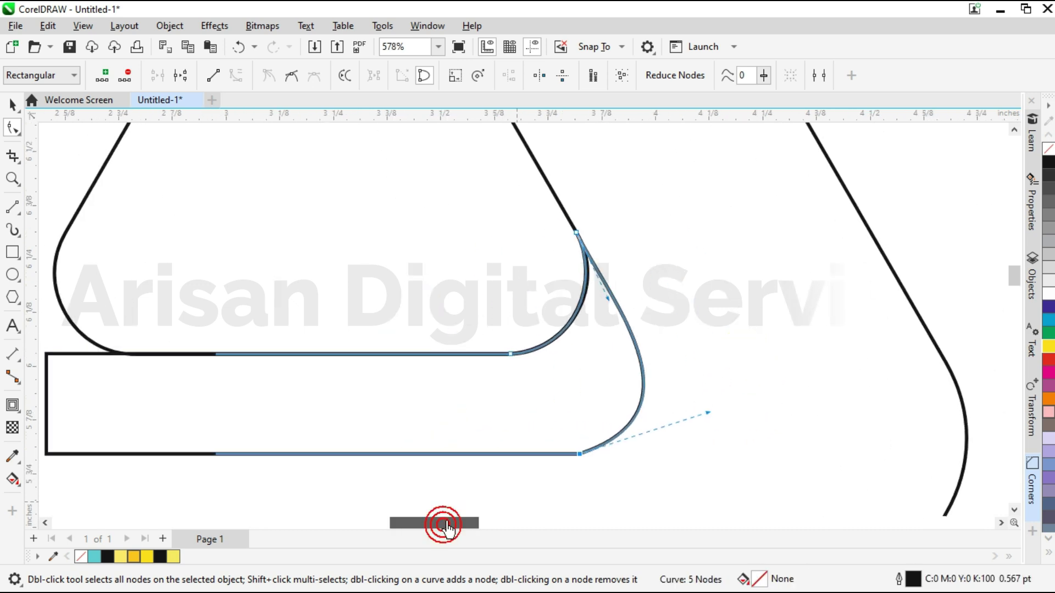
left_click_drag(731, 418, 740, 432)
Refine the outer curve's upper handle so the bend continues the straight right side of the inner triangle
left_click(601, 384)
scroll(631, 307, "up", 2)
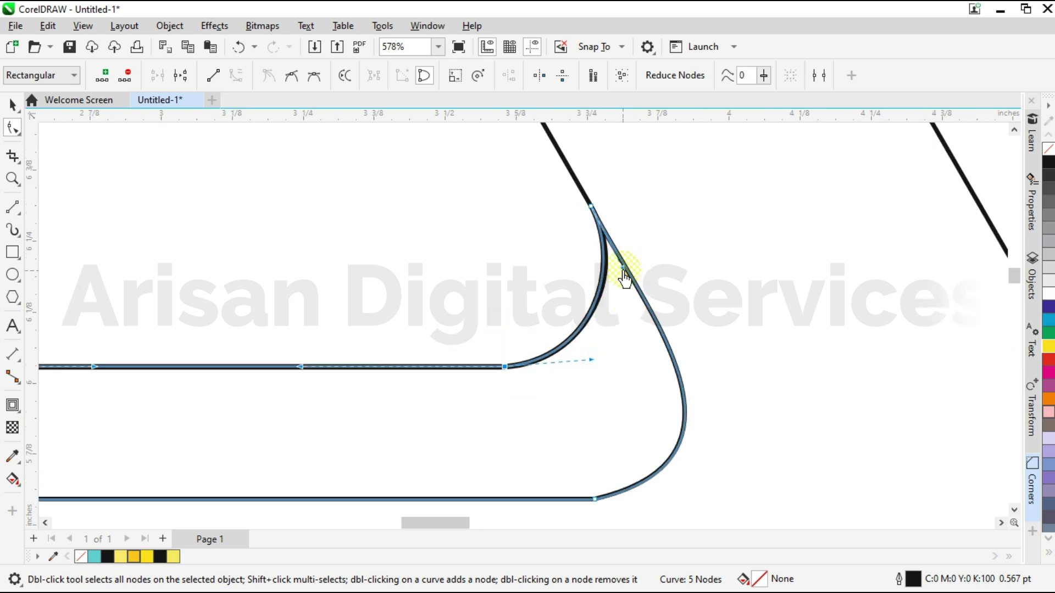
left_click_drag(623, 272, 627, 273)
scroll(663, 370, "down", 1)
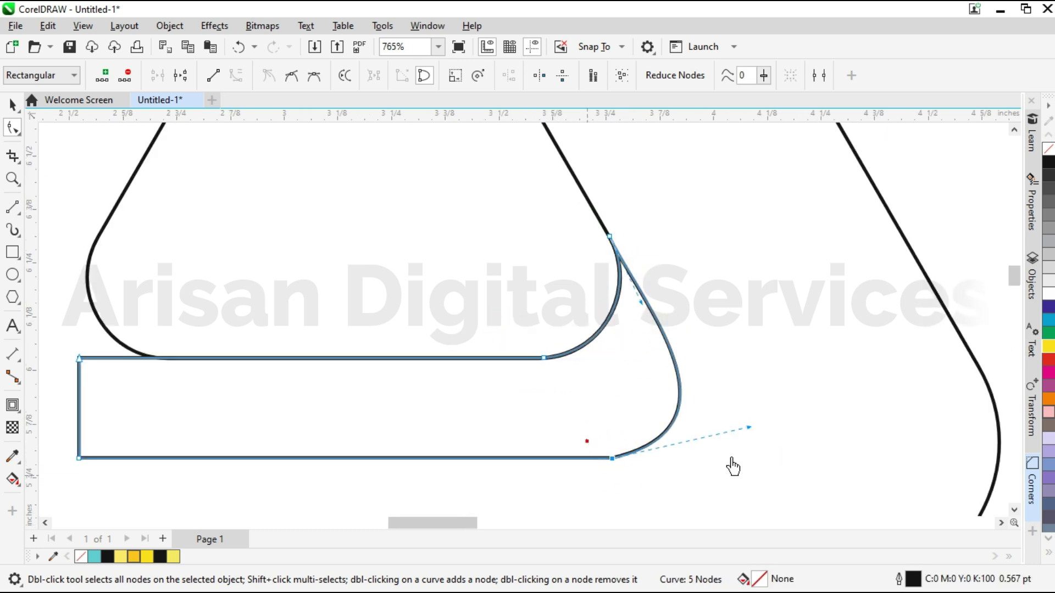
Lower the outer curve's bottom handle so the bend flows smoothly into the strip's bottom edge, and deselect the shape
left_click_drag(748, 434, 749, 456)
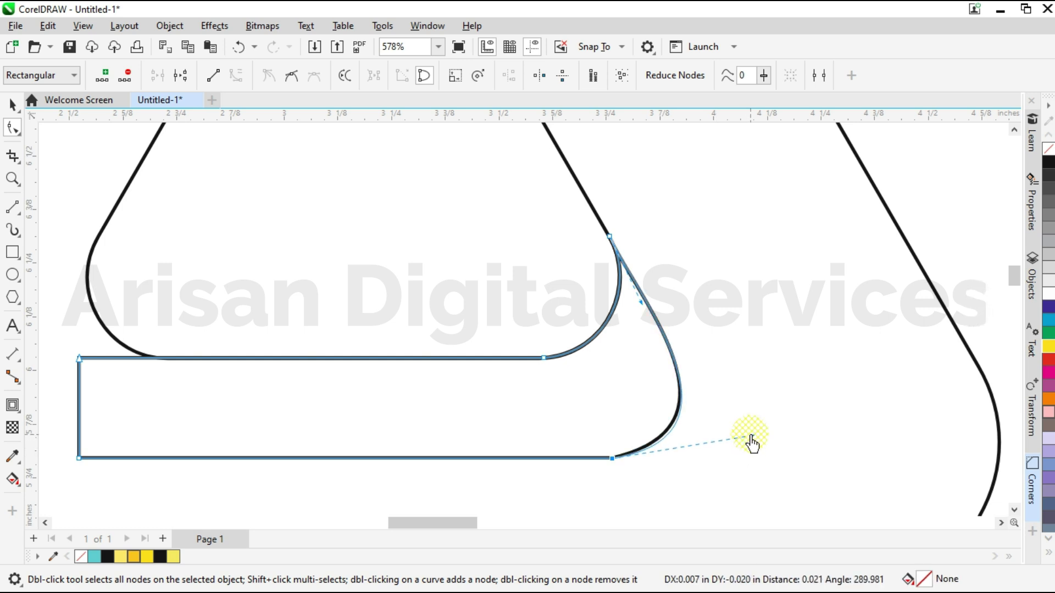
mouse_move(753, 446)
left_mouse_down()
mouse_move(735, 442)
mouse_move(756, 447)
left_mouse_up()
scroll(605, 483, "up", 2)
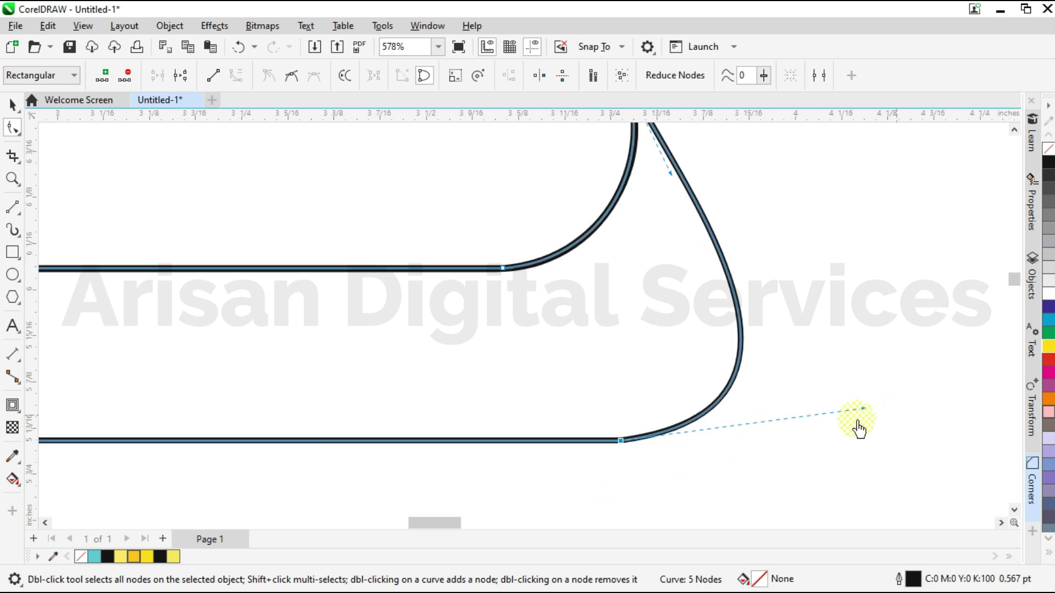
left_click_drag(862, 411, 866, 419)
scroll(714, 423, "down", 3)
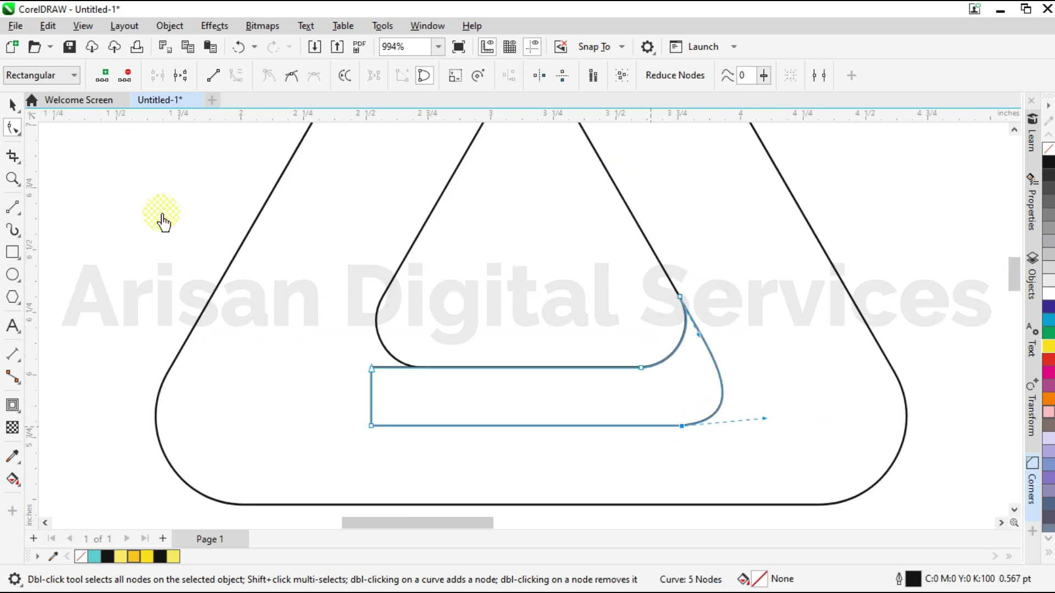
left_click(13, 105)
scroll(282, 377, "down", 2)
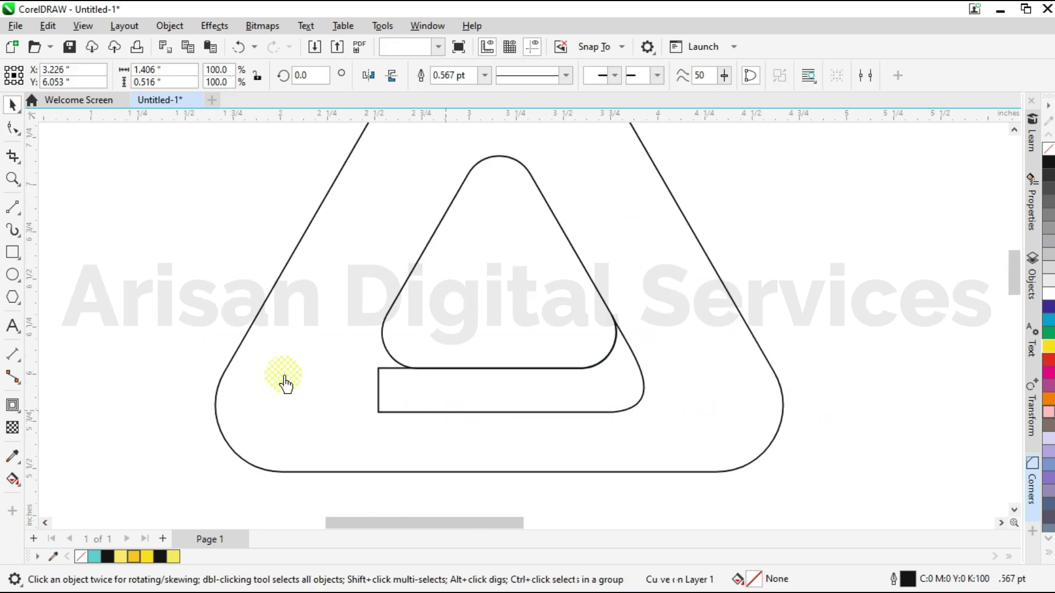
left_click(542, 460)
Combine the inner and outer rounded triangles into one hollow shape and fill it with yellow
scroll(541, 460, "down", 3)
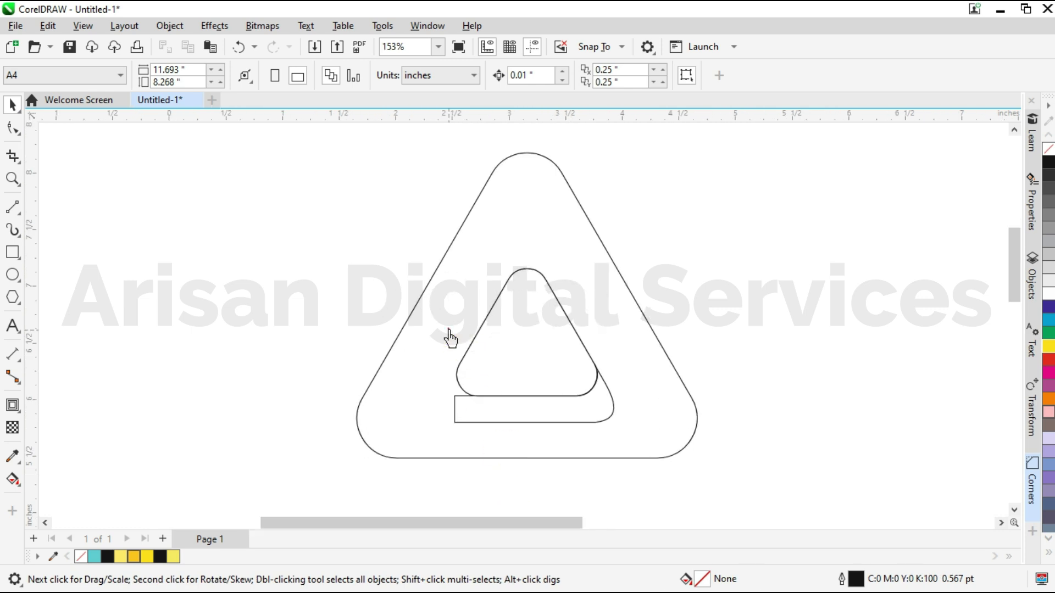
left_click(551, 271)
left_click(528, 155, "shift")
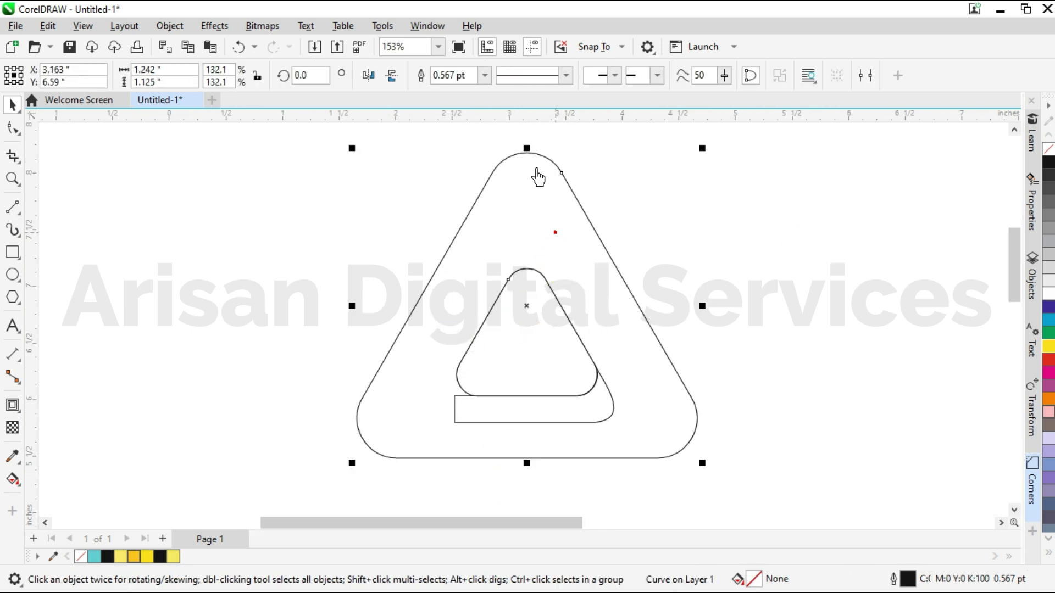
left_click(591, 413)
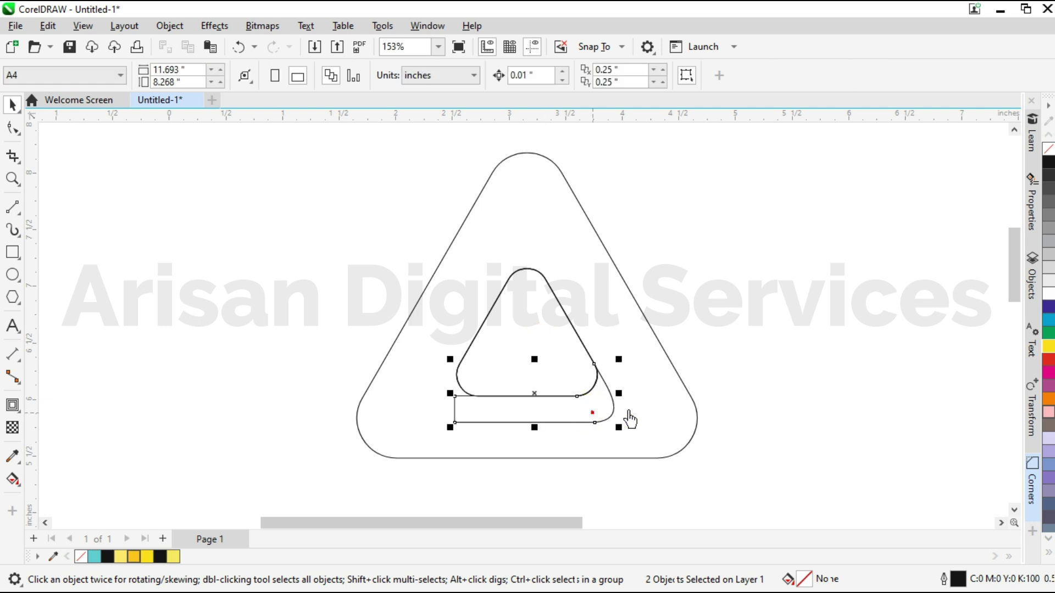
left_click(601, 337)
left_click(1049, 347)
left_click(857, 327)
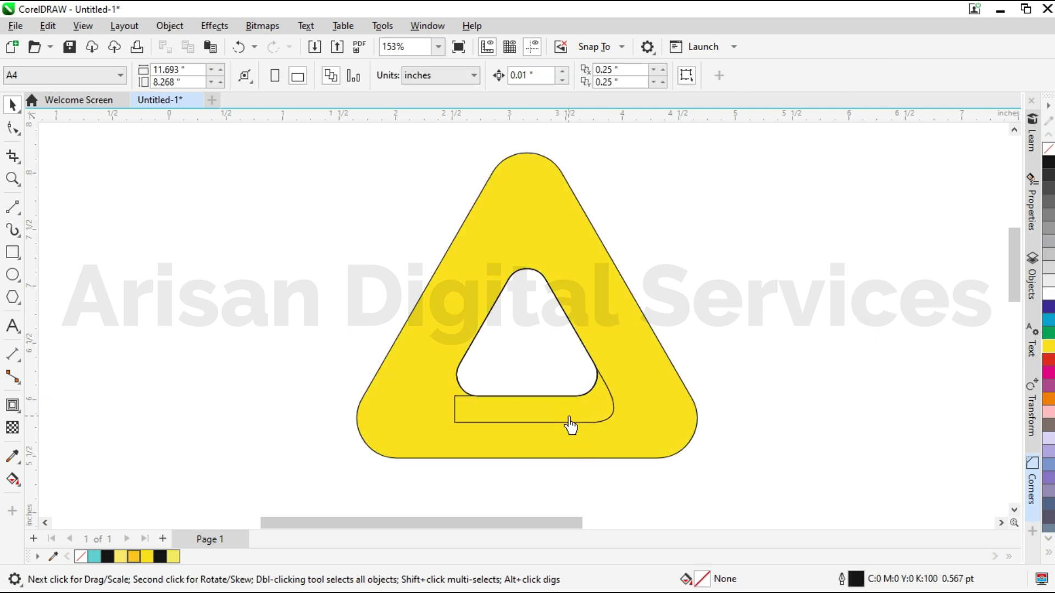
Apply a linear fountain fill to the strip, from dark gold at the curved end to yellow at the straight end
left_click(570, 425)
left_click(13, 481)
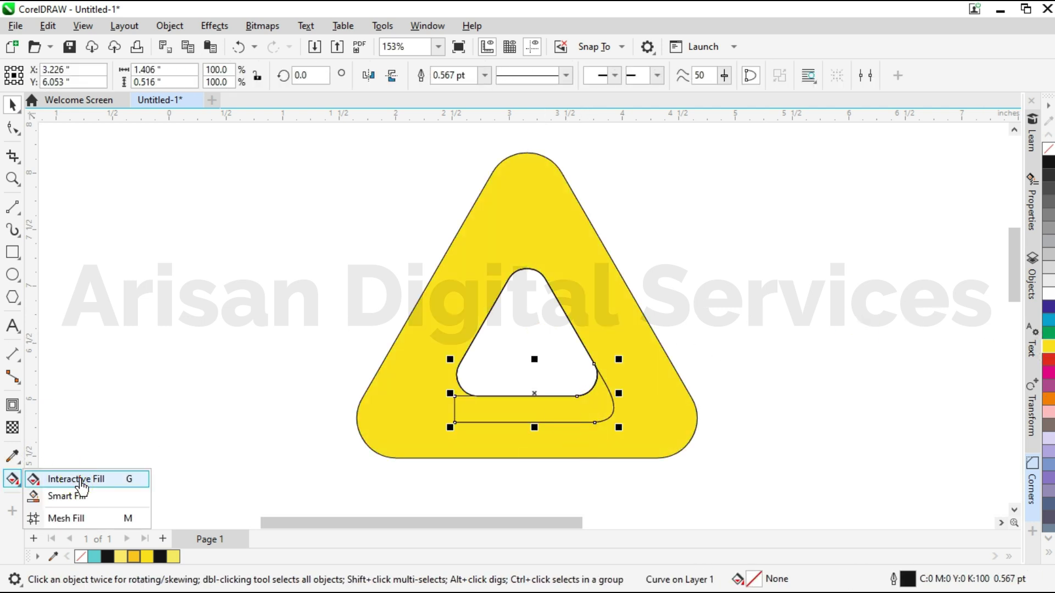
left_click(68, 478)
left_click_drag(611, 407, 504, 408)
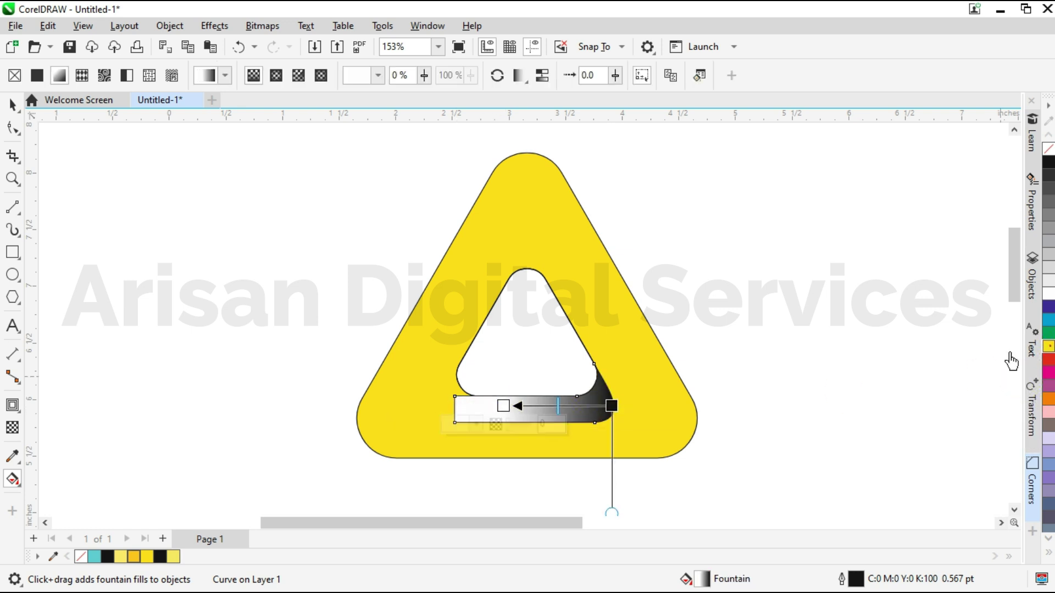
left_click(1049, 347)
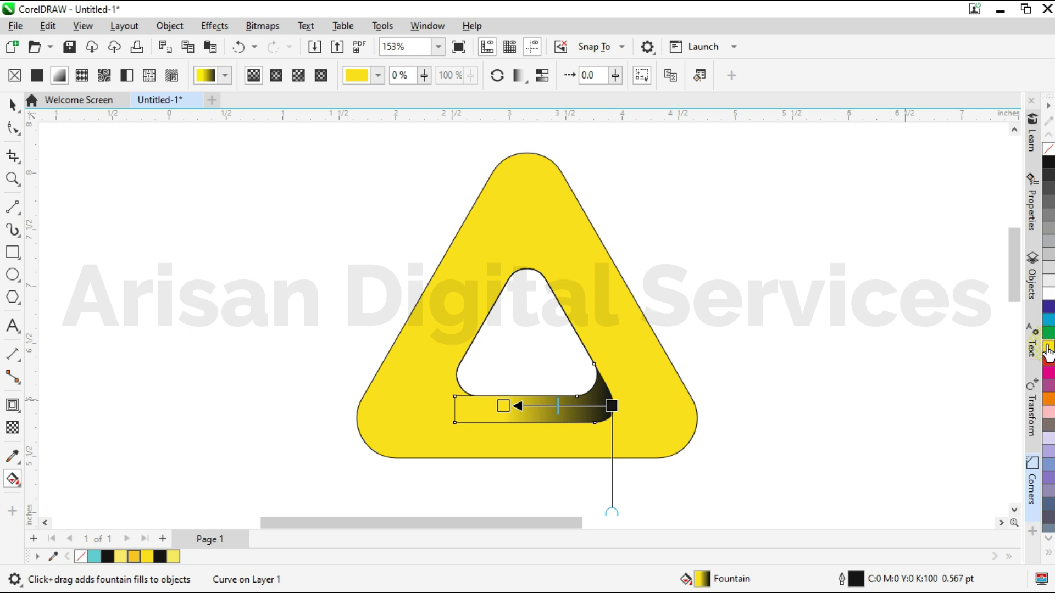
left_click_drag(1048, 348, 1036, 401)
left_click_drag(642, 413, 536, 412)
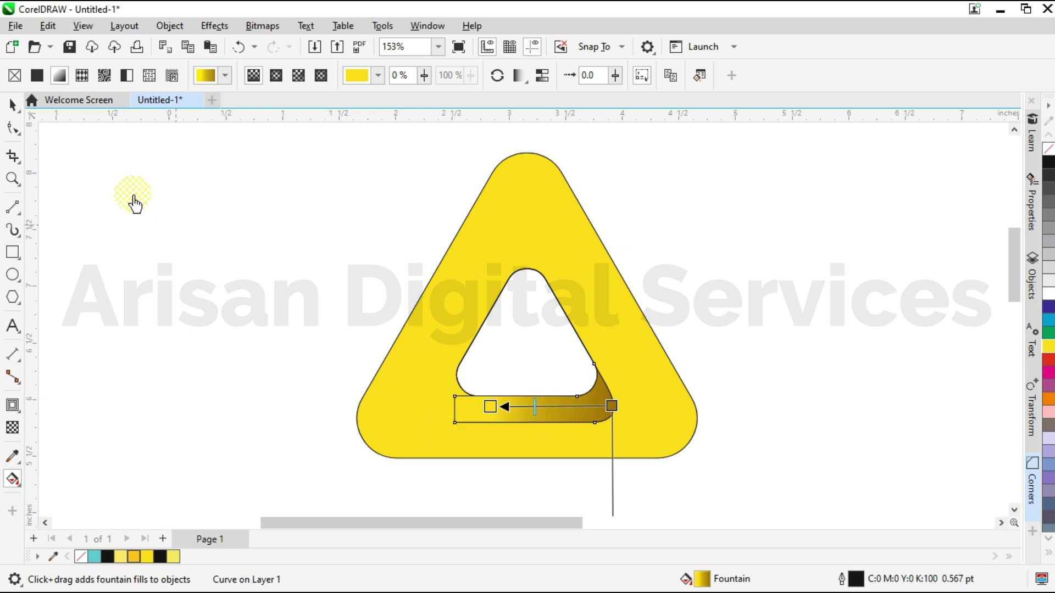
Make a copy of the shaded strip rotated about 119.28 degrees toward the inner triangle's right side
left_click(12, 105)
scroll(552, 423, "up", 1)
left_click(555, 424)
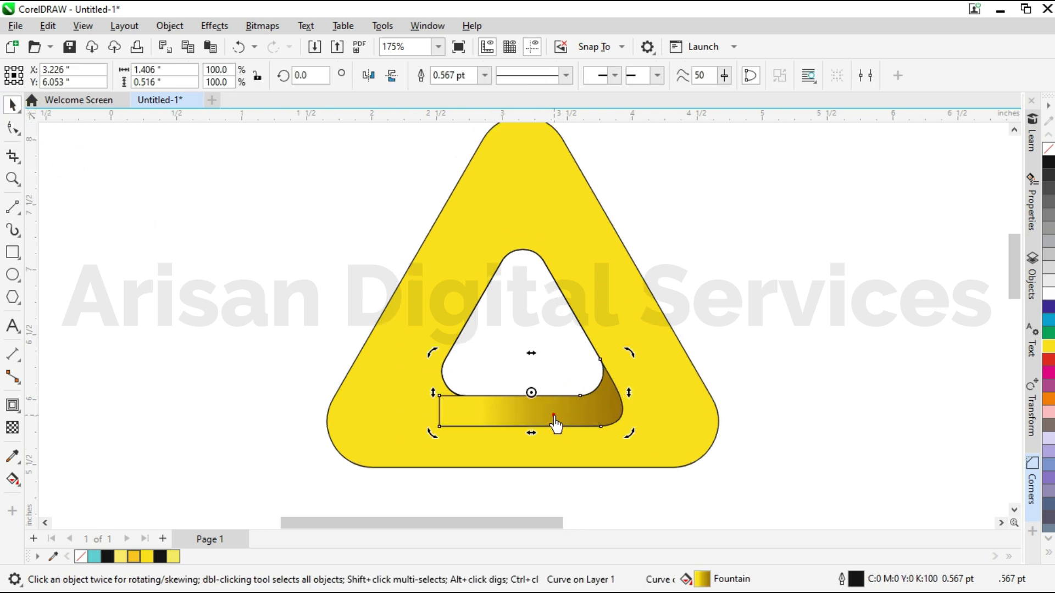
left_click_drag(633, 364, 554, 269)
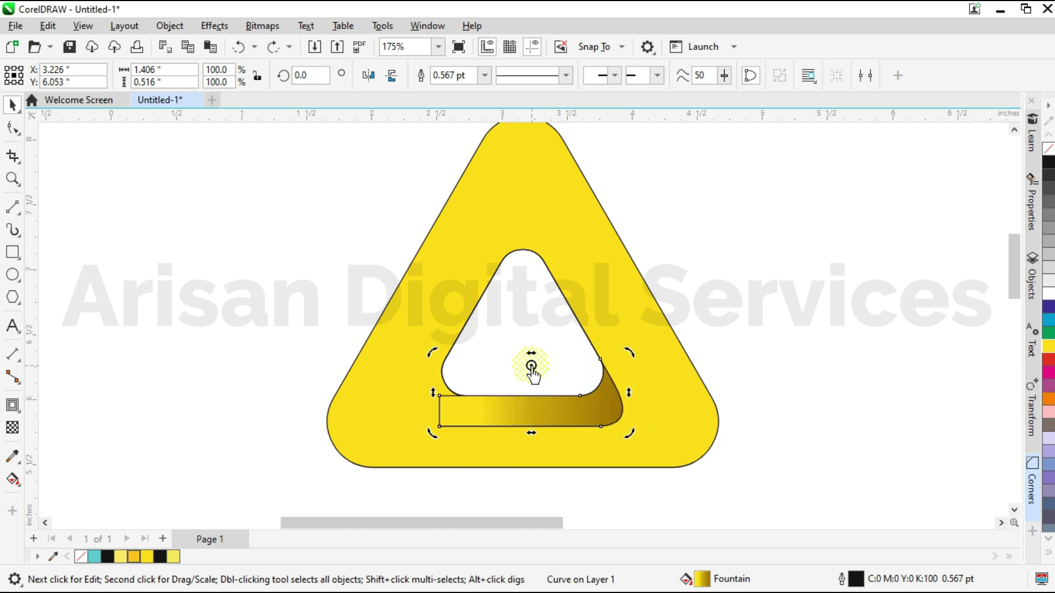
left_click_drag(631, 364, 443, 246)
Snap the copied strip's curved tip to the inner triangle's top-left rounding and rotate it about that tip to about 120.016 degrees
scroll(528, 255, "up", 2)
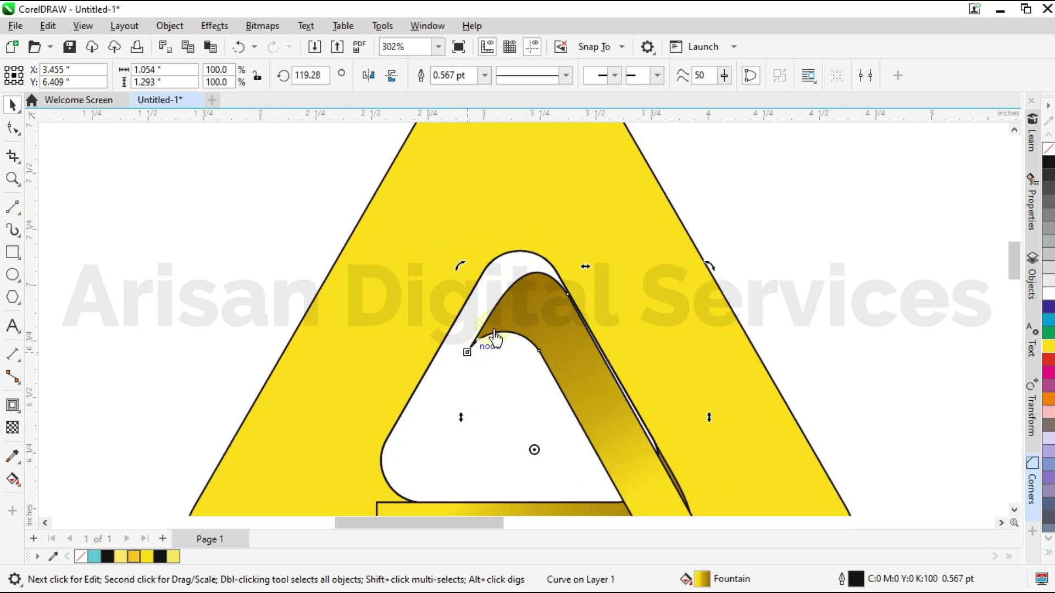
left_click(468, 352)
left_click_drag(468, 352, 483, 277)
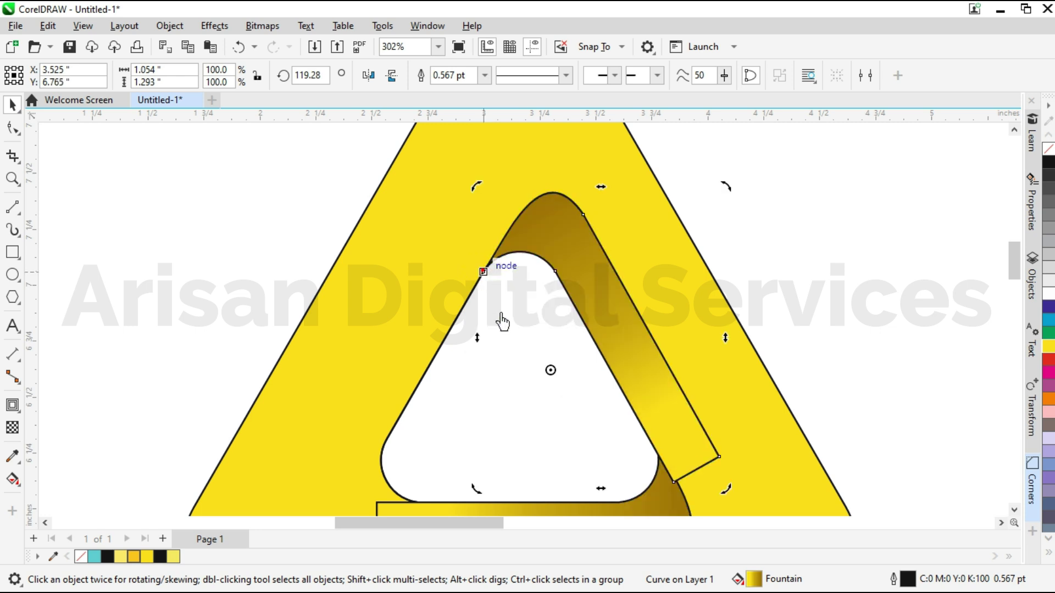
mouse_move(726, 494)
left_mouse_down()
mouse_move(735, 492)
mouse_move(731, 505)
left_mouse_up()
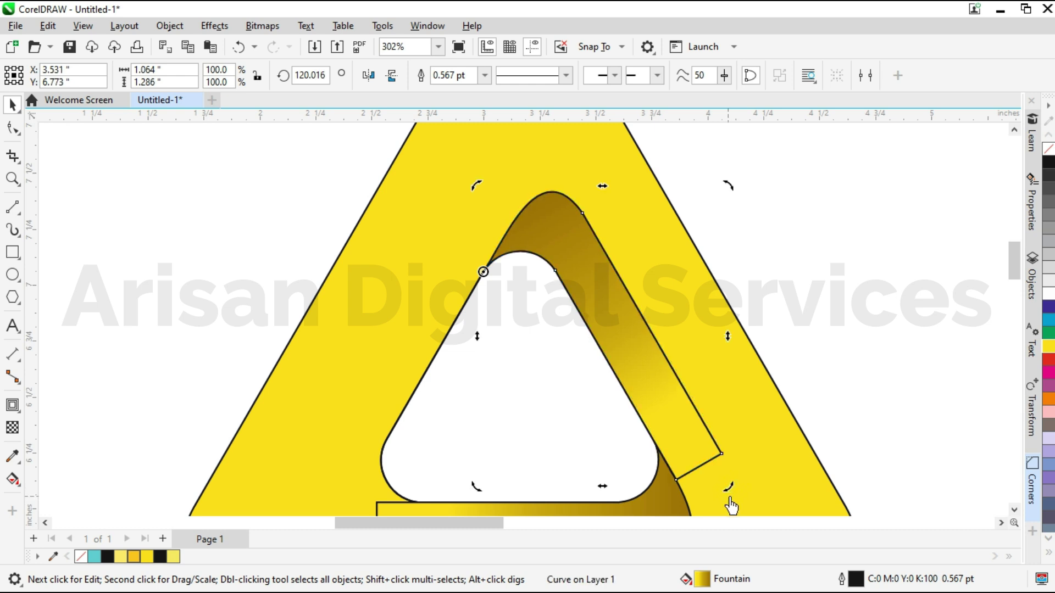
Make a copy of the bottom shaded strip rotated to about 240.071 degrees for the inner triangle's left side
scroll(630, 310, "down", 2)
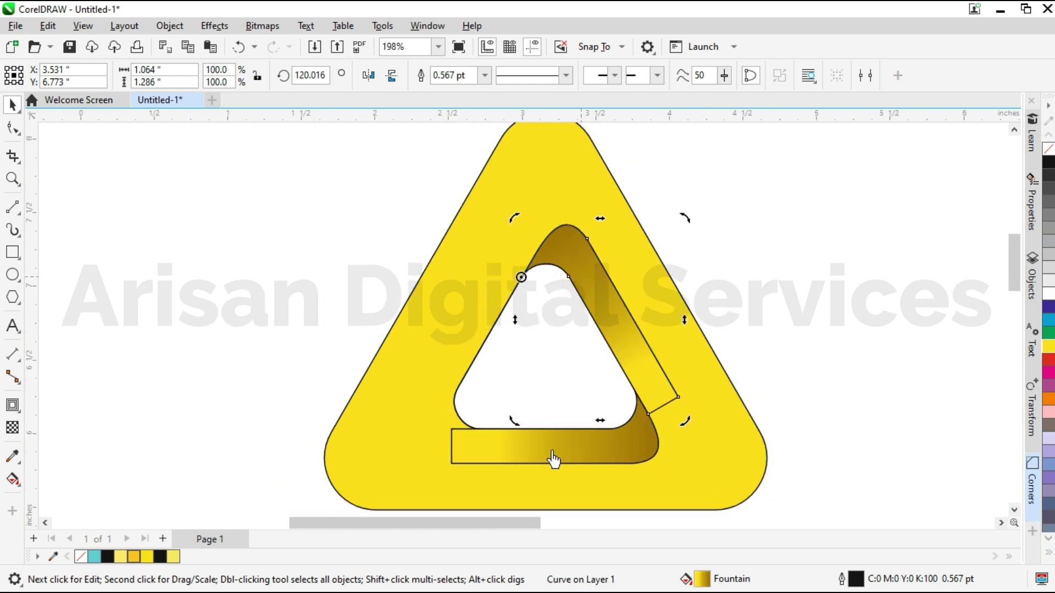
left_click(552, 449)
left_click(551, 450)
left_click_drag(446, 479, 554, 363)
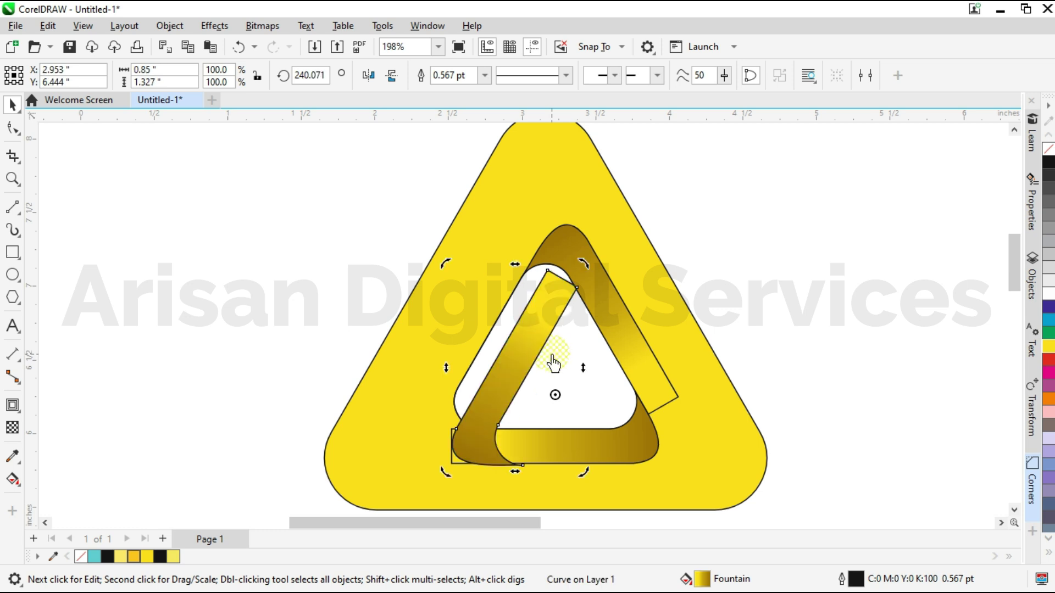
Snap the newly copied strip's curved tip to the inner triangle's bottom-left rounding
left_click(490, 457)
left_click_drag(518, 470, 467, 420)
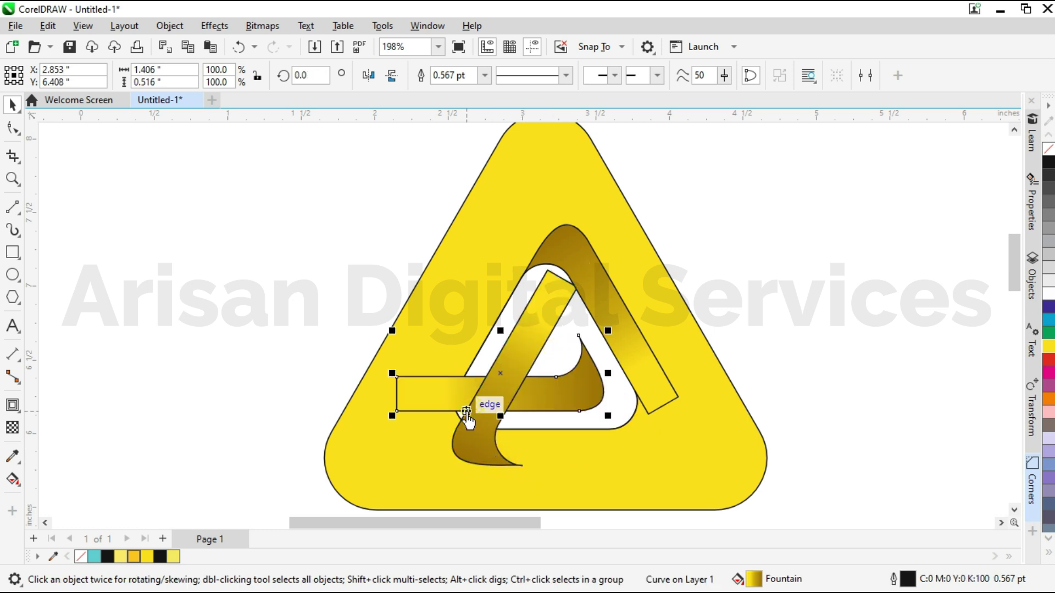
scroll(469, 434, "up", 2)
left_click_drag(543, 477, 491, 427)
scroll(488, 442, "up", 2)
Rotate the left strip about its curved tip to about 240.078 degrees, aligned with the inner triangle's left side
left_click(492, 430)
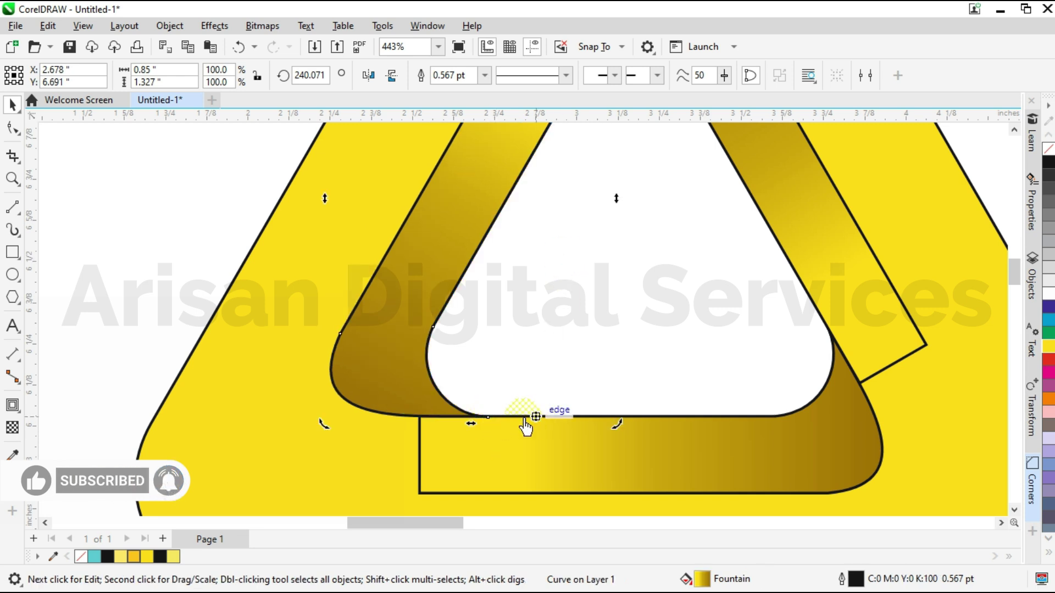
scroll(502, 467, "down", 3)
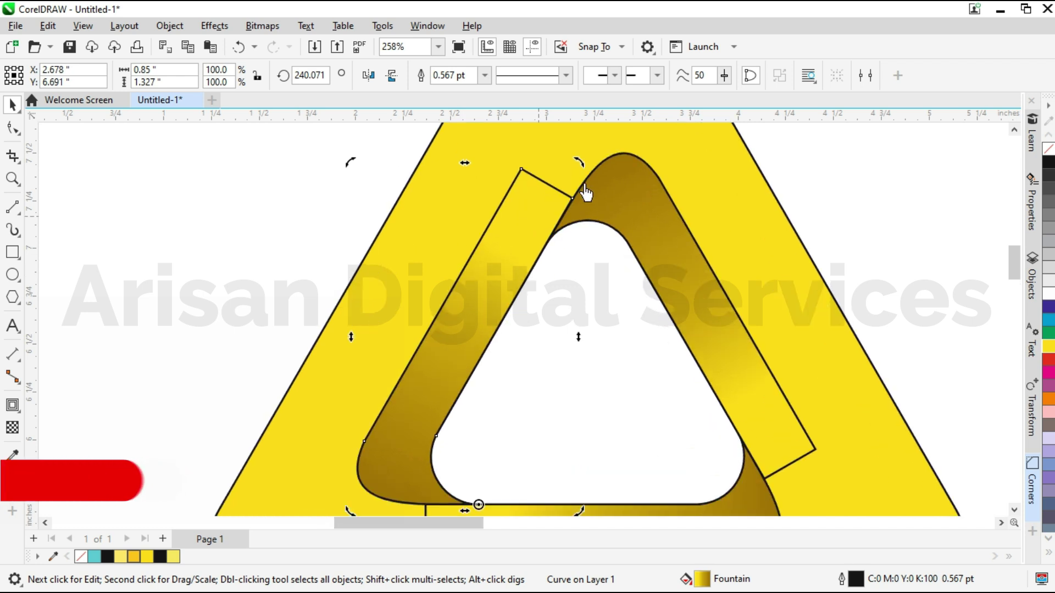
left_click_drag(579, 170, 578, 164)
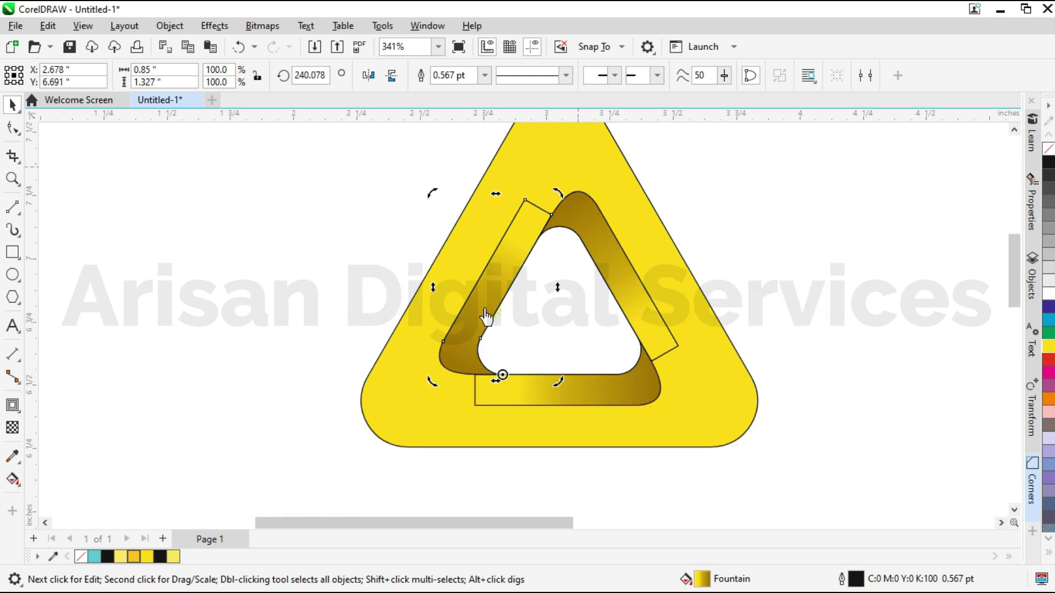
scroll(486, 318, "down", 4)
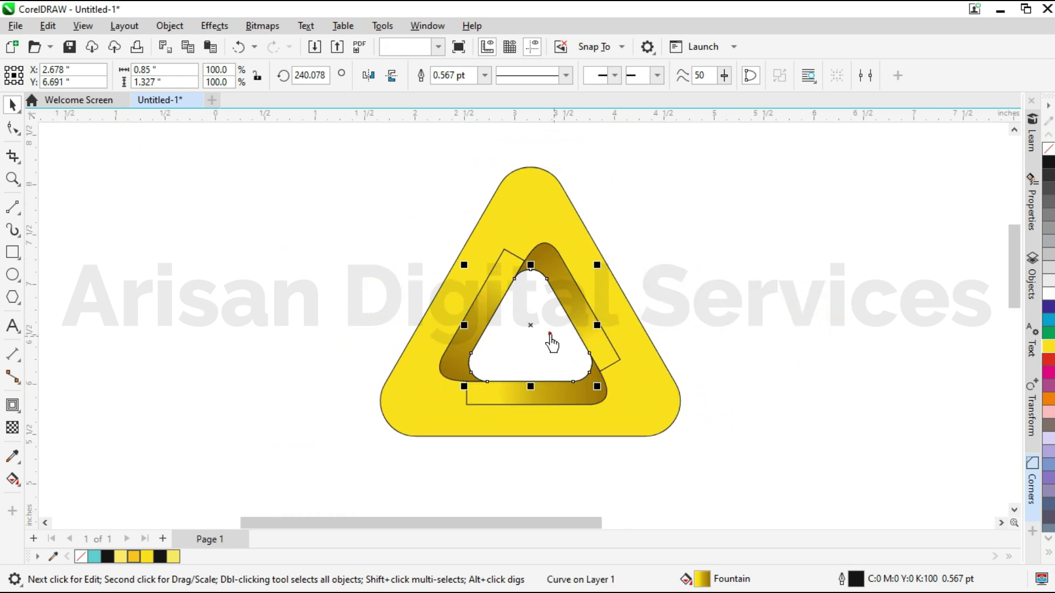
Delete the leftover inner triangle and remove the outlines from the hollow triangle and its three shaded strips
left_click(552, 344)
left_click(403, 186)
mouse_move(372, 134)
left_mouse_down()
mouse_move(702, 479)
mouse_move(996, 343)
left_mouse_up()
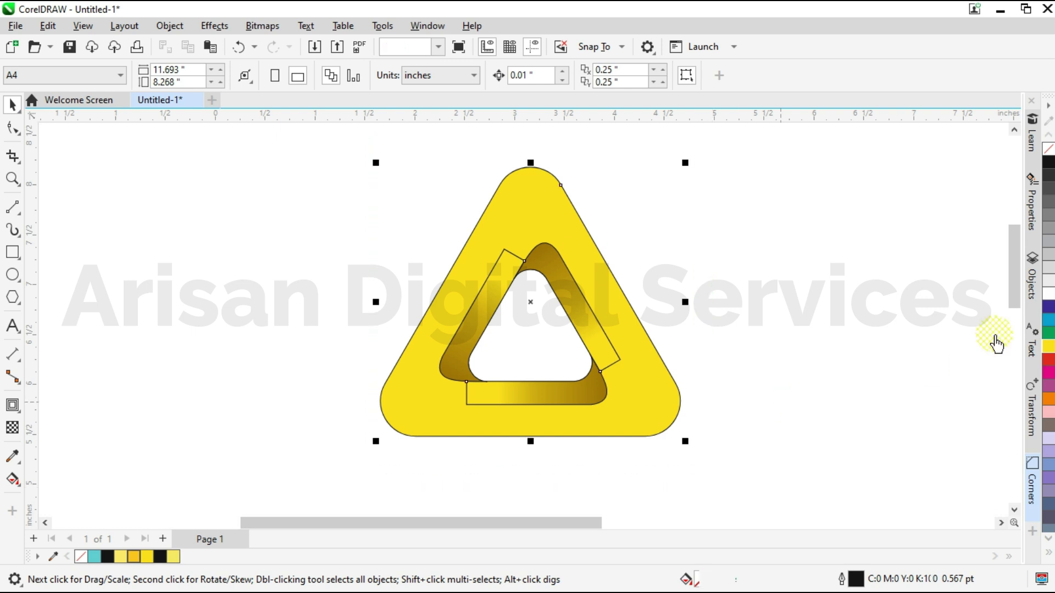
right_click(1049, 148)
Group the hollow triangle with its three shaded strips and reposition the group
scroll(626, 447, "down", 1)
left_click_drag(400, 195, 697, 489)
key("ctrl+g")
left_click_drag(546, 358, 506, 339)
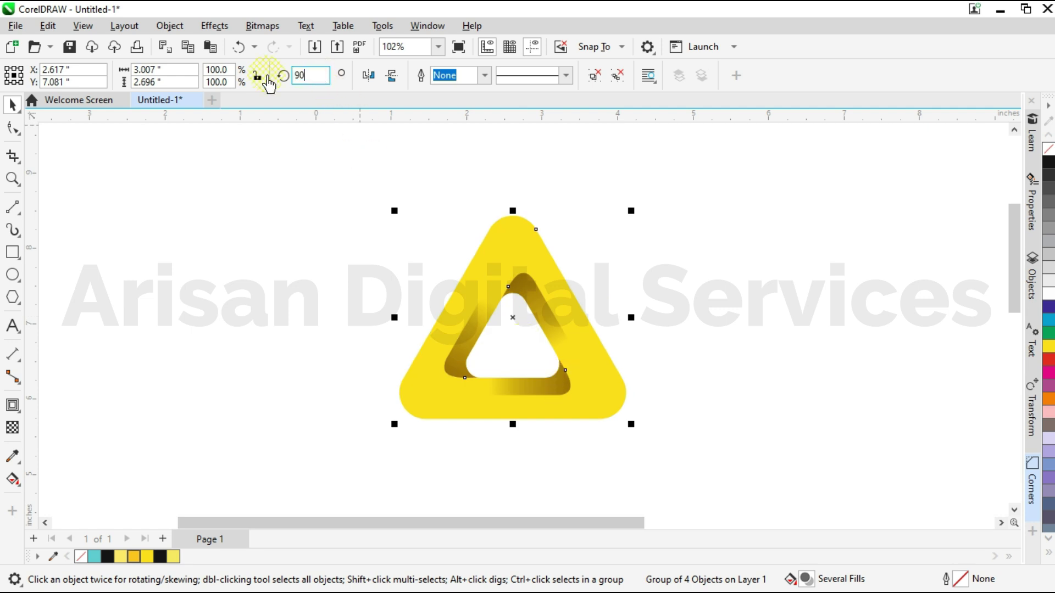
Rotate the triangle group by 90 degrees and scale it down slightly
type("90")
key("Return")
left_click_drag(632, 462, 652, 422)
left_click_drag(582, 393, 573, 389)
Draw a square about 3.474 inches wide around the triangle group and round its corners to about 0.553 inches
left_click(12, 254)
mouse_move(394, 189)
left_mouse_down()
mouse_move(612, 438)
mouse_move(613, 454)
left_mouse_up()
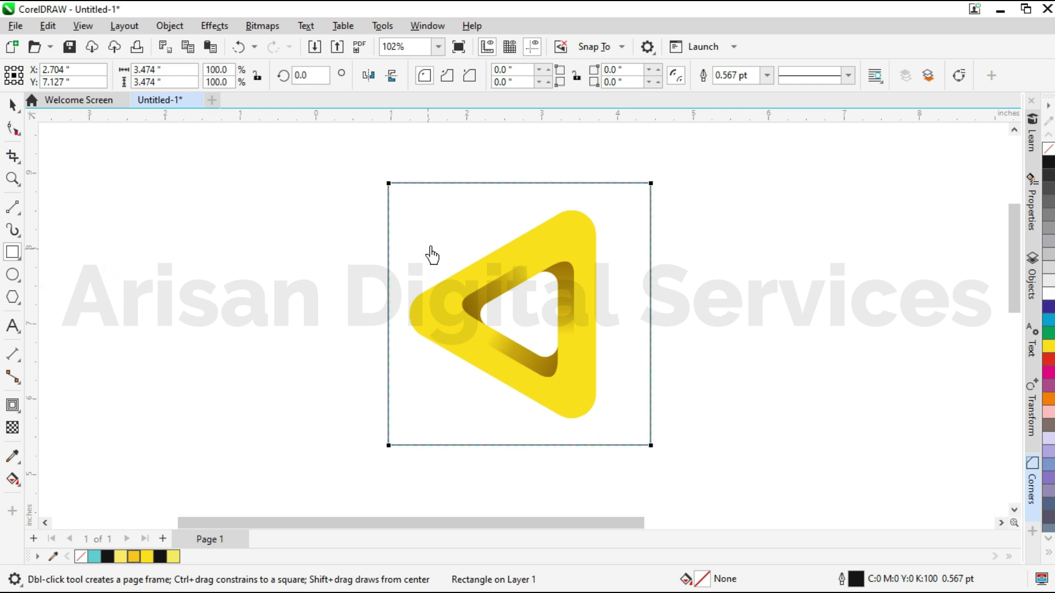
key("F10")
left_click_drag(389, 183, 392, 234)
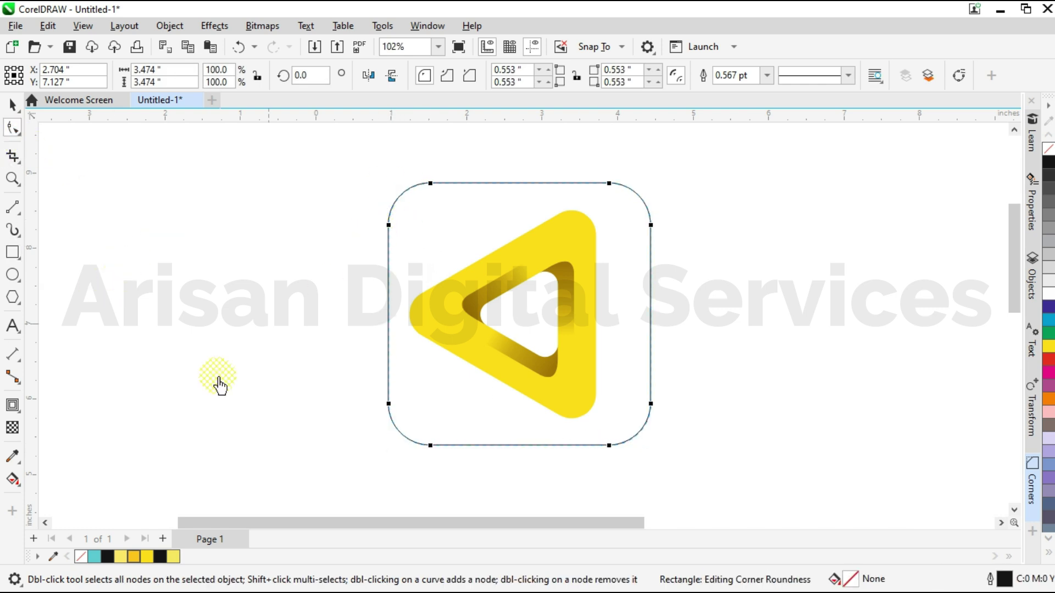
Apply a linear fountain fill to the rounded square, running from yellow to dark gold
left_click(13, 480)
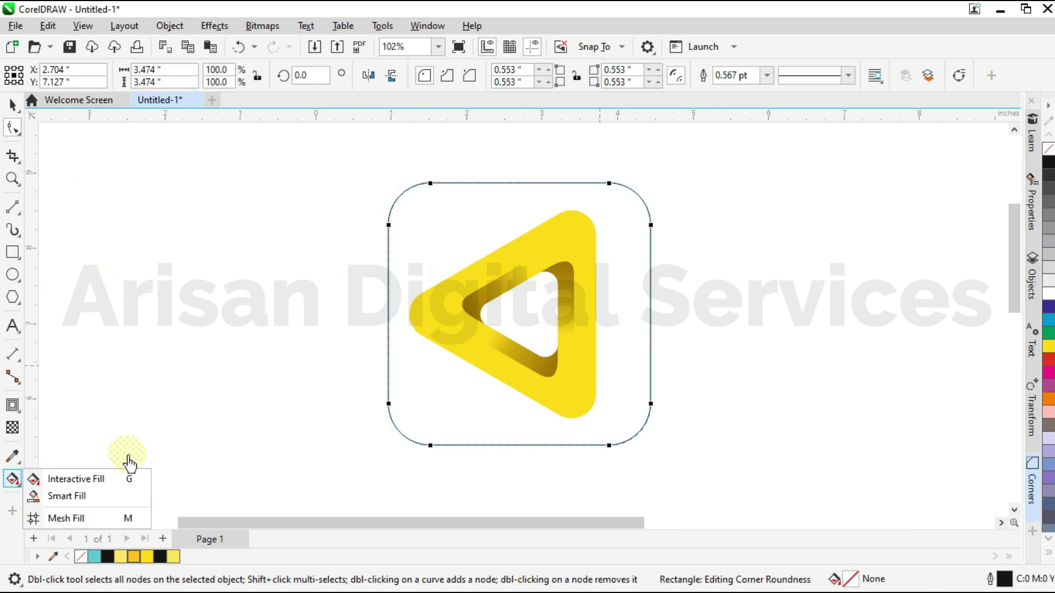
left_click(113, 480)
left_click_drag(525, 316, 650, 319)
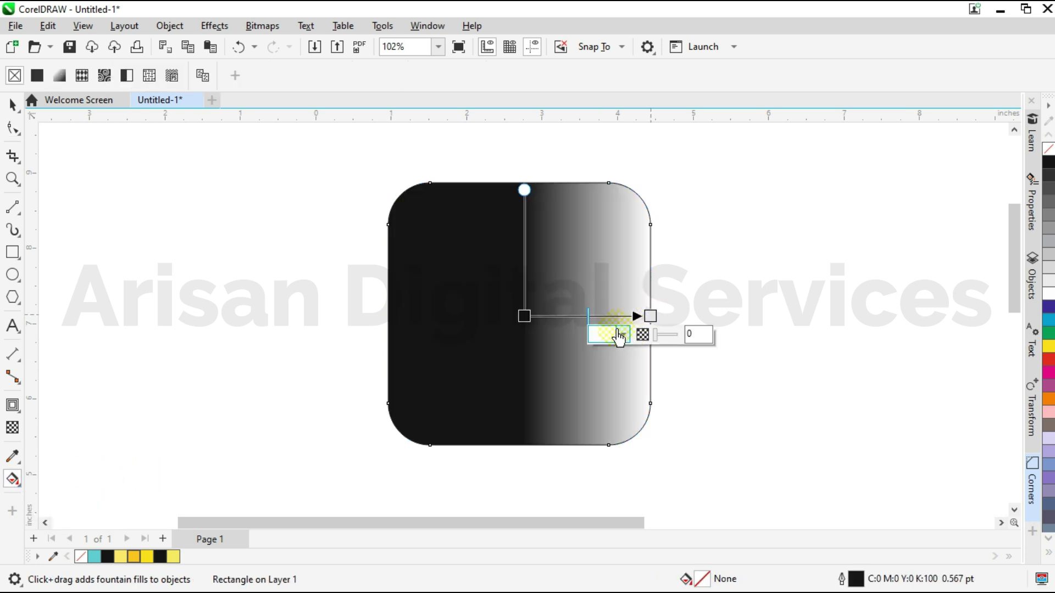
left_click_drag(524, 325, 524, 324)
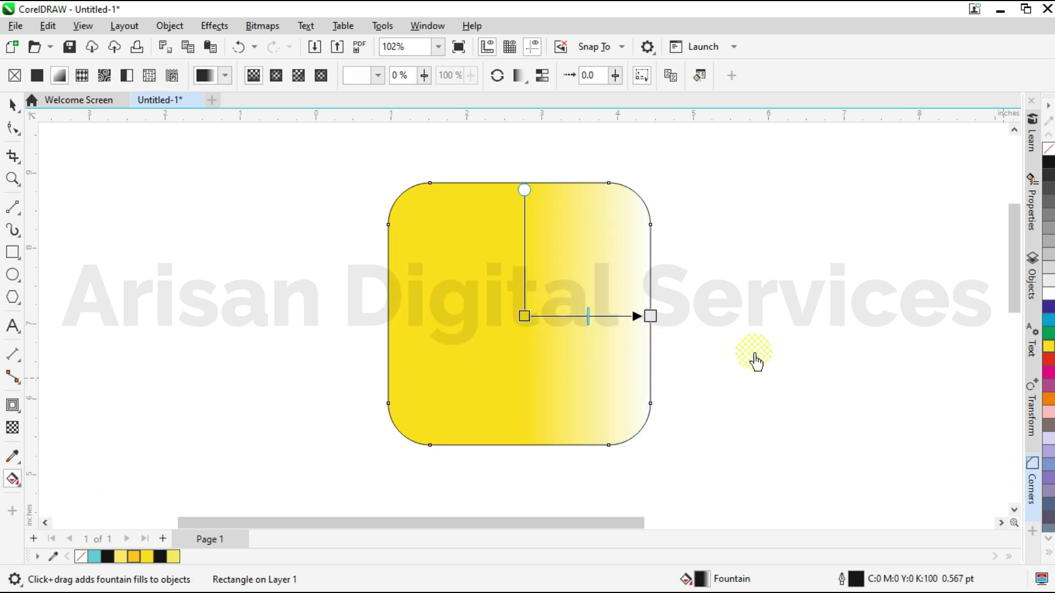
left_click_drag(1048, 346, 1028, 403)
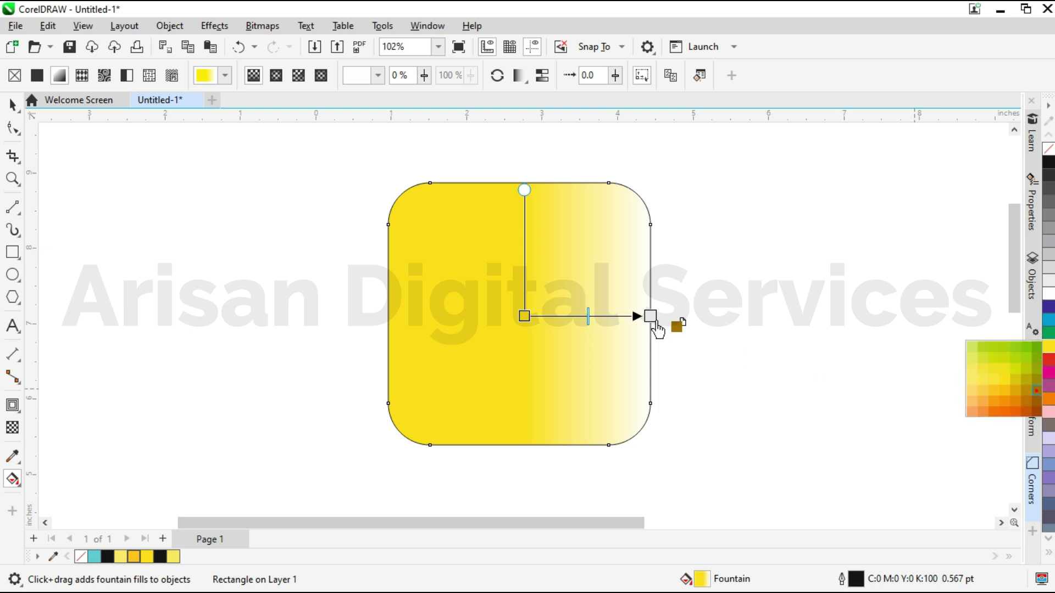
left_click_drag(657, 327, 652, 320)
Change the square's fill to an elliptical fountain centred on it, with yellow in the centre and dark gold at the edge
left_click(276, 75)
left_click_drag(585, 325, 521, 328)
left_click(528, 316)
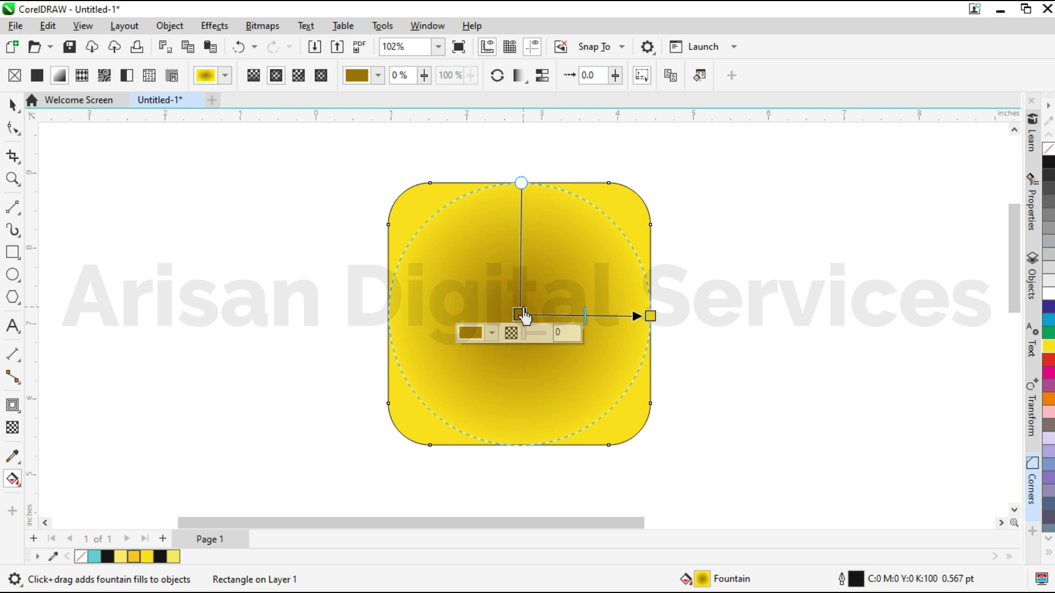
left_click(274, 114)
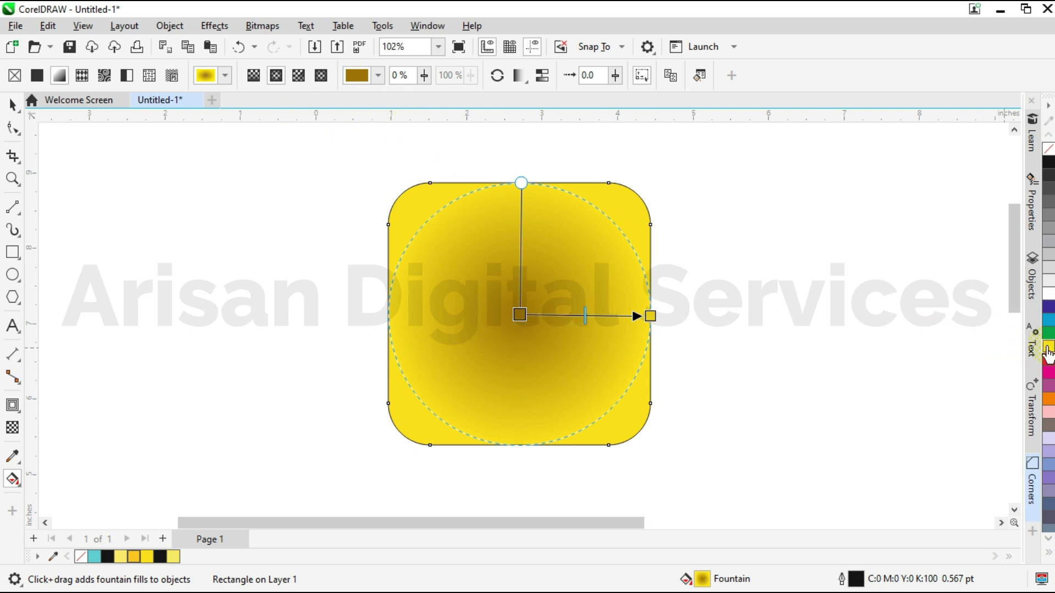
left_click(1041, 345)
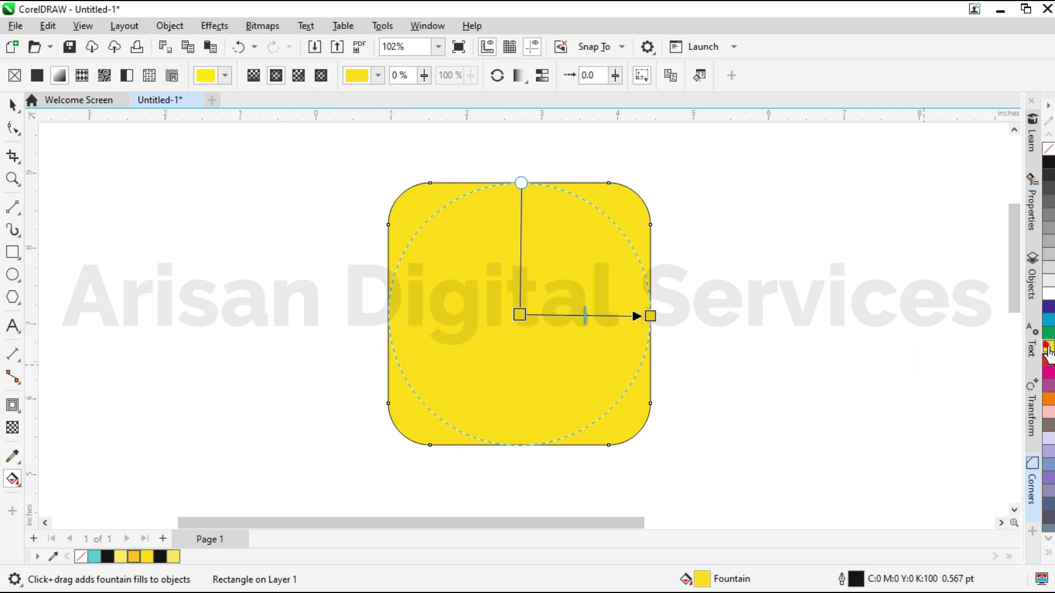
left_click(1048, 351)
left_click_drag(662, 324, 651, 317)
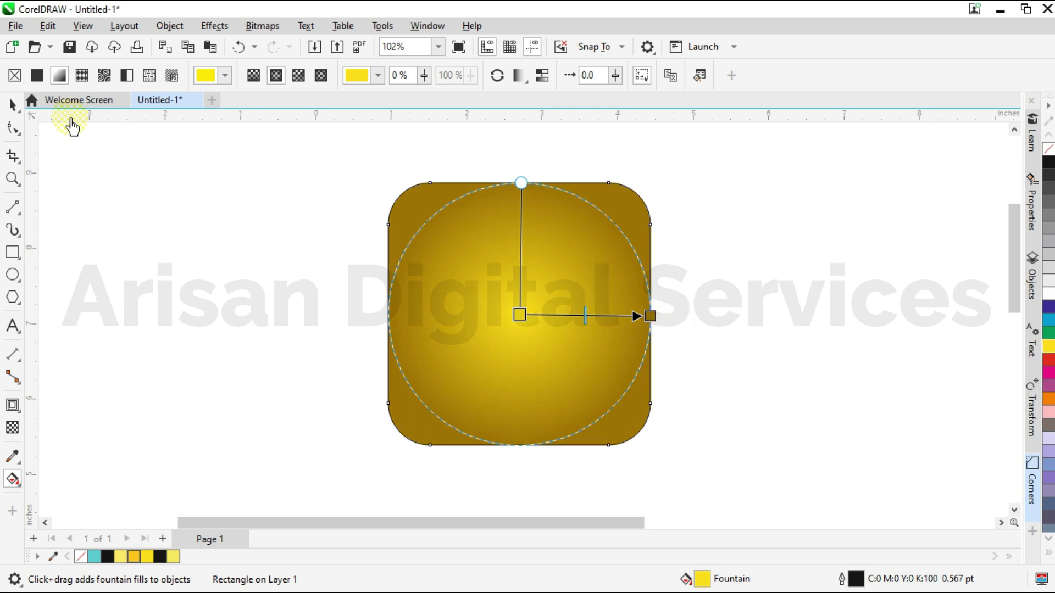
Send the rounded square behind the triangle group and remove its outline
left_click(13, 104)
key("shift+Page_Down")
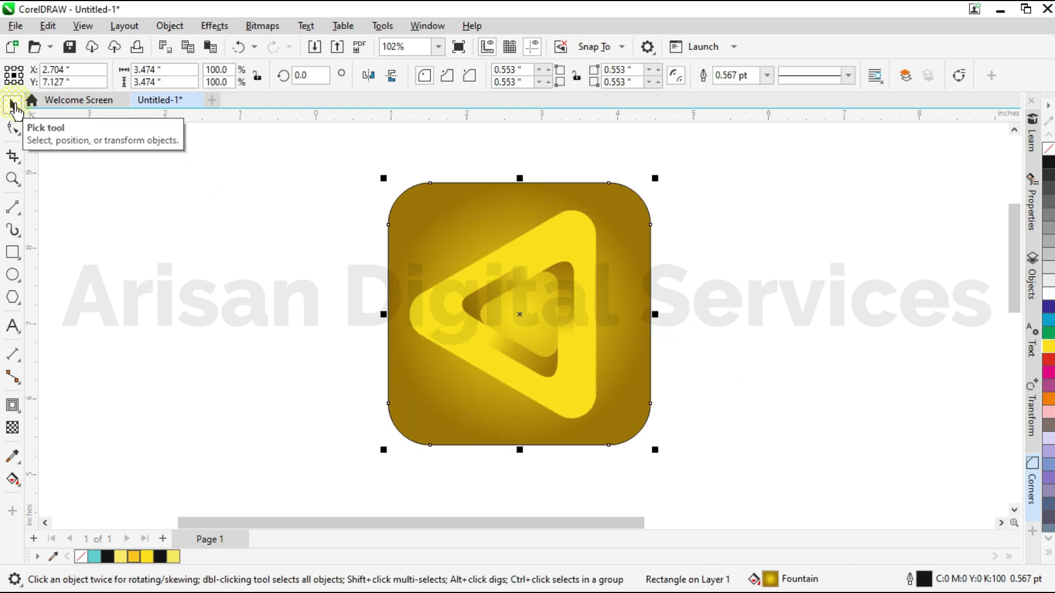
right_click(1048, 153)
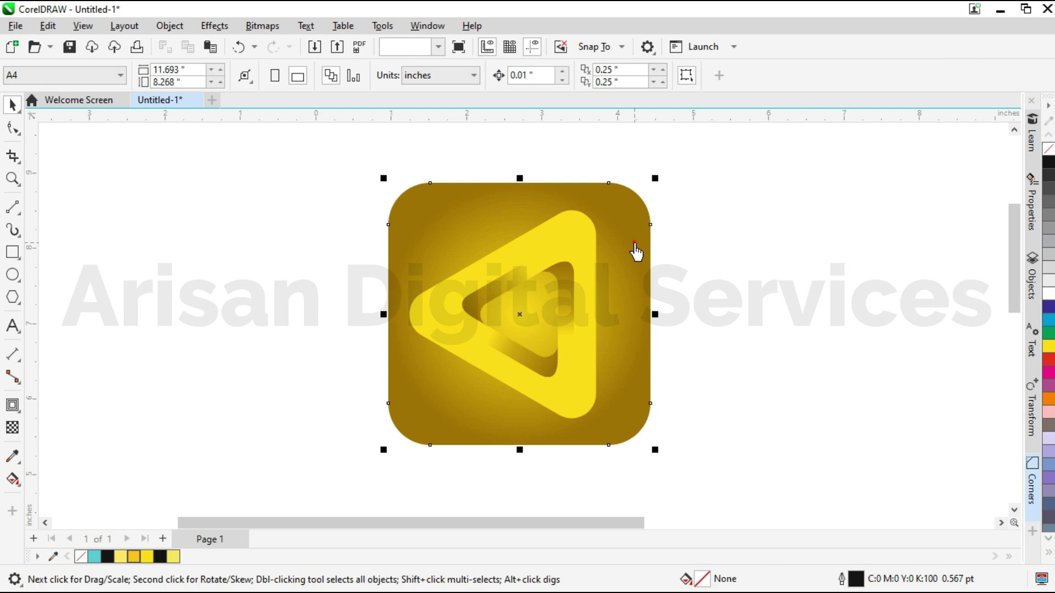
Shift the midpoint of the square's fountain fill outward to widen the yellow glow
left_click(13, 480)
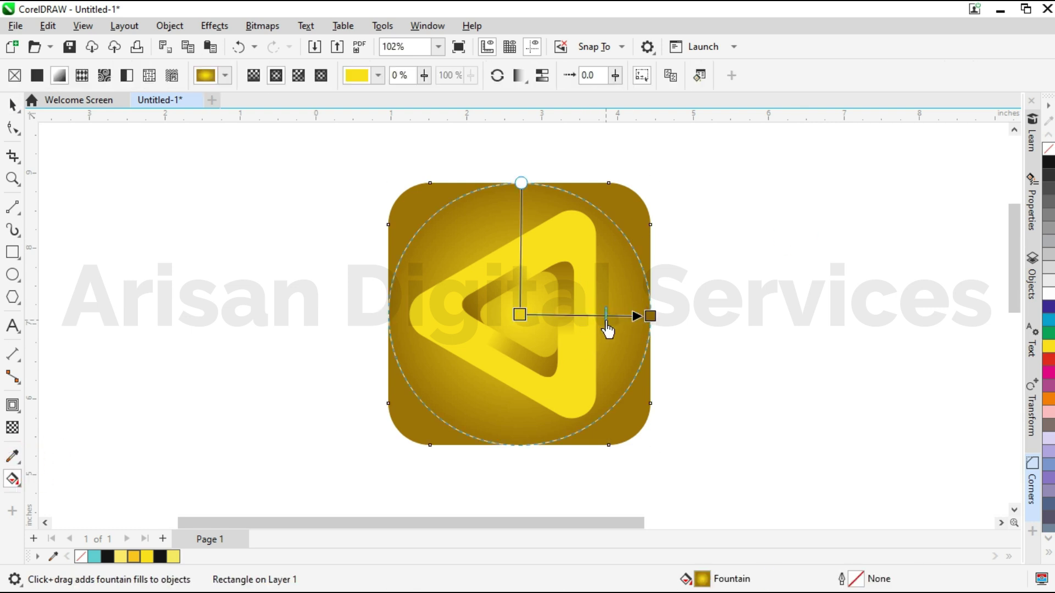
left_click_drag(606, 325, 616, 326)
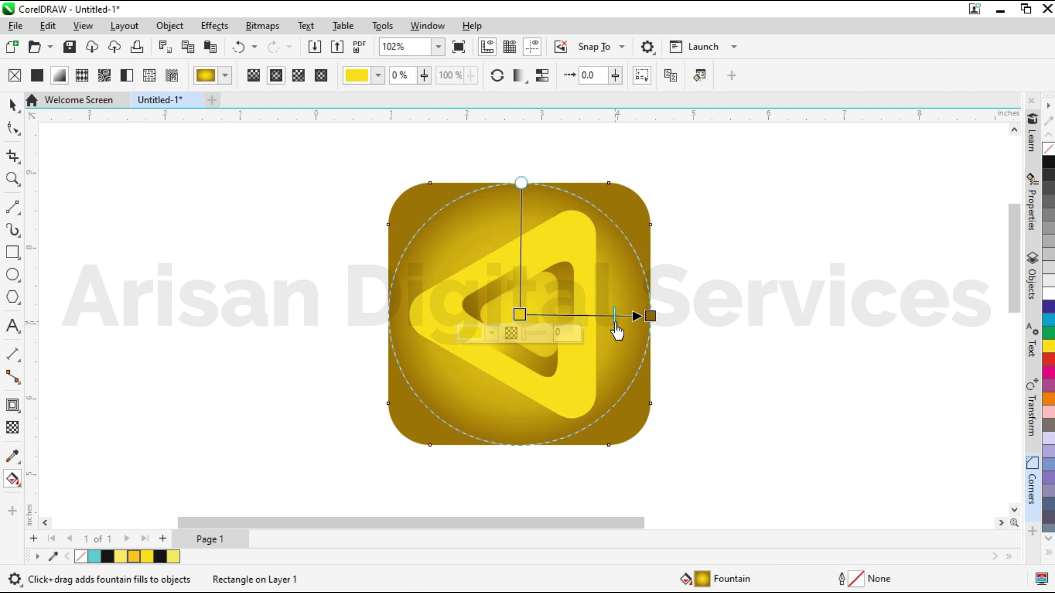
left_click(12, 104)
left_click(584, 348)
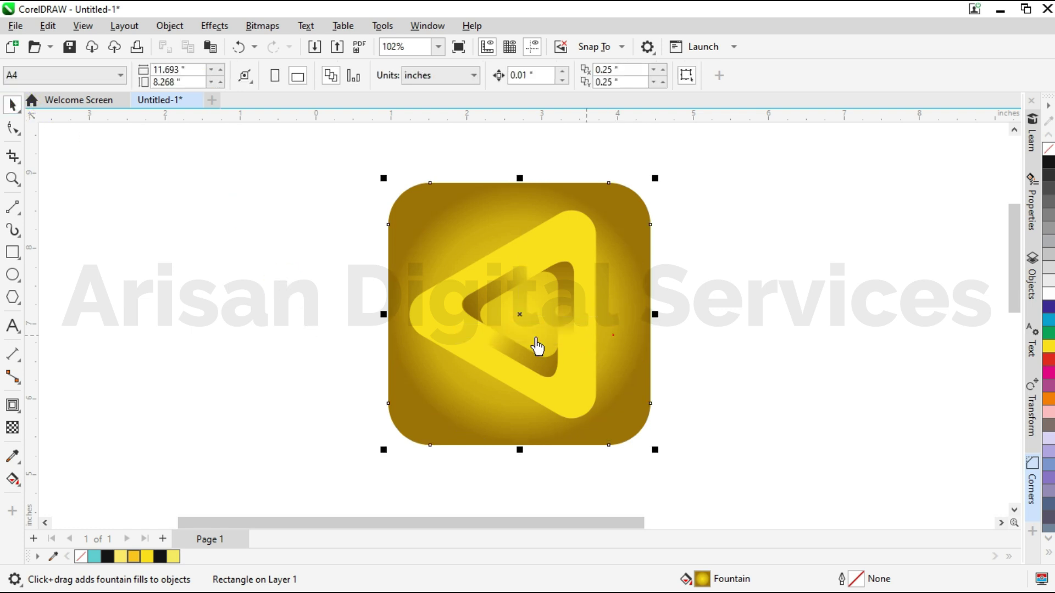
key("g")
left_click(34, 132)
left_click(12, 104)
Add a drop shadow to the triangle group from its upper edge straight down to its lower edge, with feathering 14
left_click(592, 276)
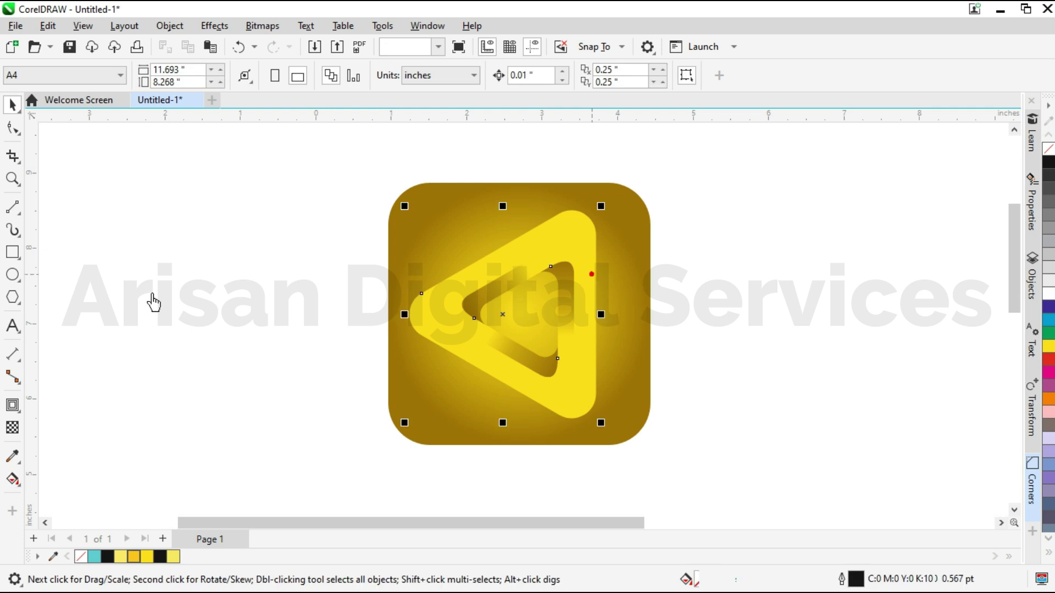
left_click(12, 409)
left_click(47, 405)
left_click_drag(572, 214, 503, 420)
left_click_drag(504, 312, 503, 302)
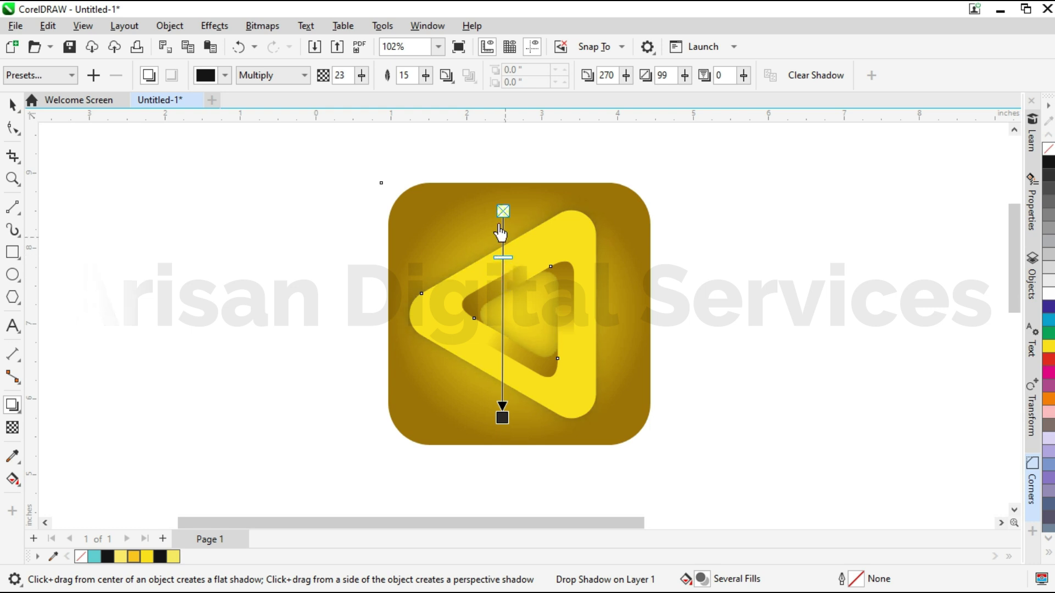
left_click(427, 82)
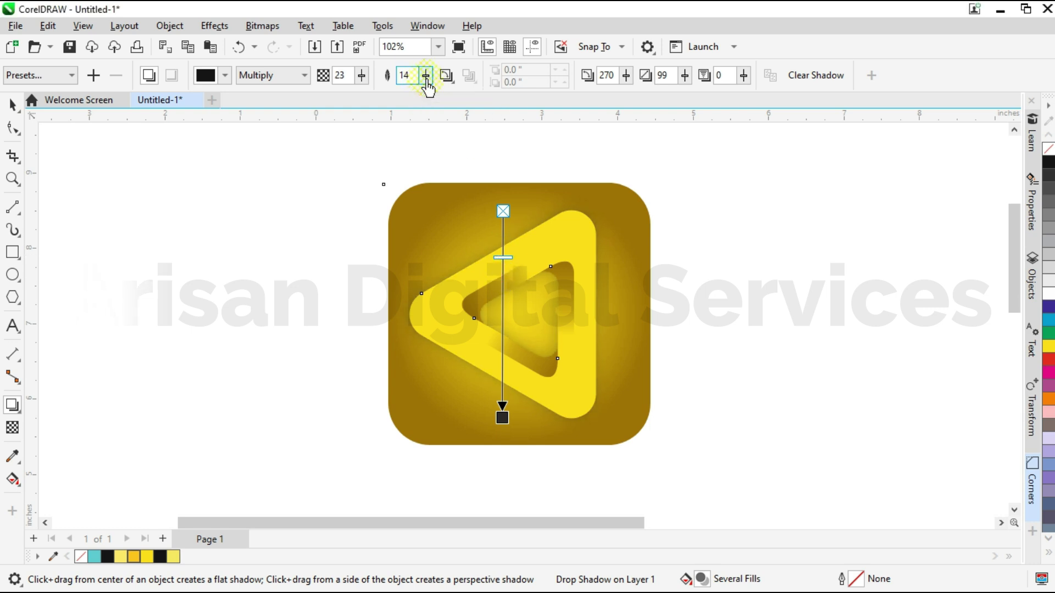
left_click(13, 104)
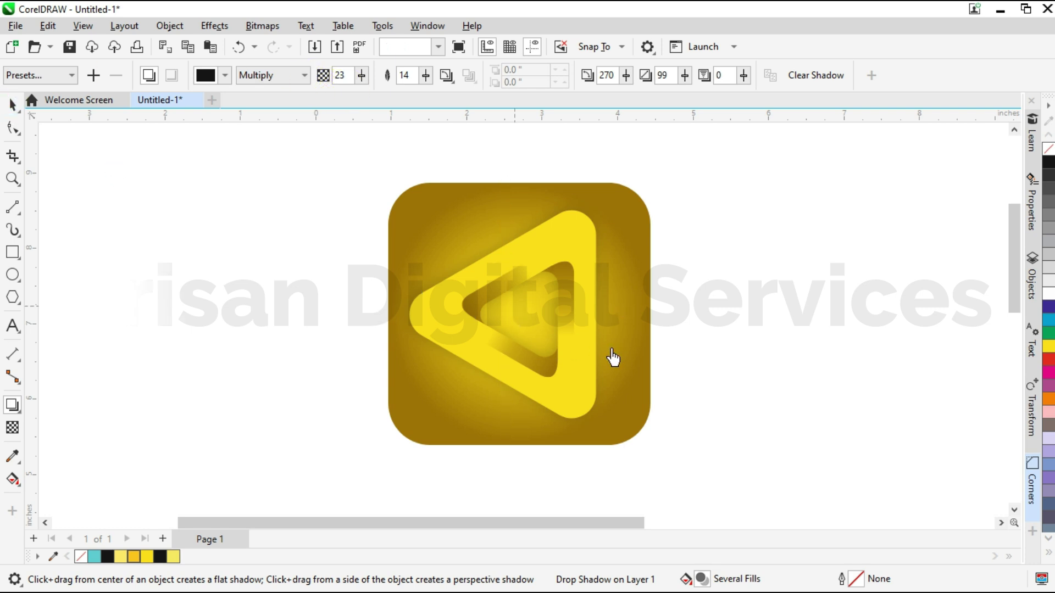
Scale the rounded square and the shadowed triangle group down together slightly
left_click_drag(714, 472, 659, 443)
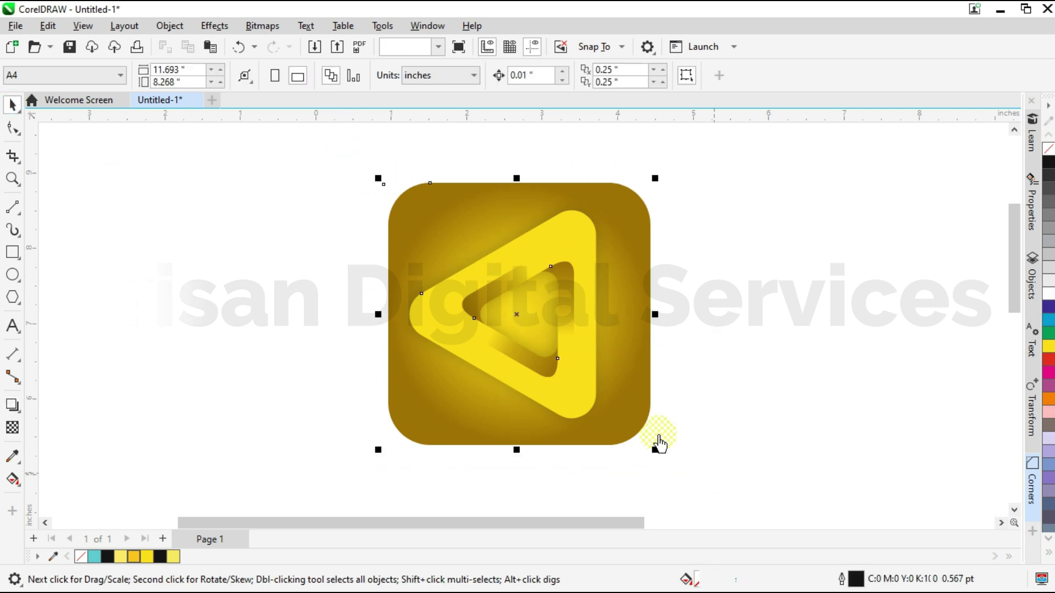
left_click(701, 428)
left_click_drag(334, 157, 610, 394)
left_click(648, 412)
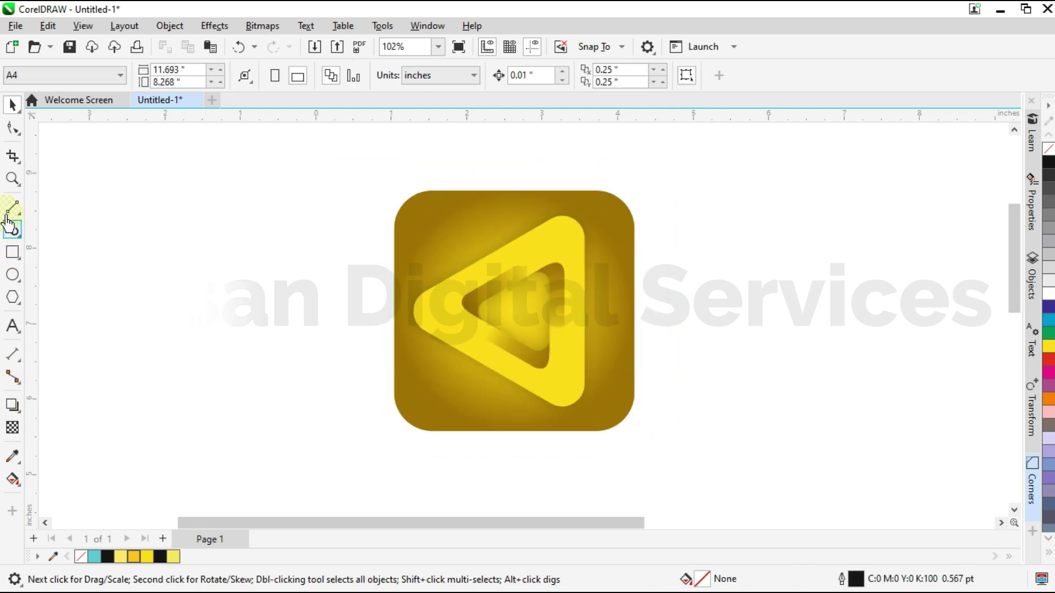
Add the text "ABSTRACT LOGO DESIGN" below the rounded square
key("F8")
left_click(456, 482)
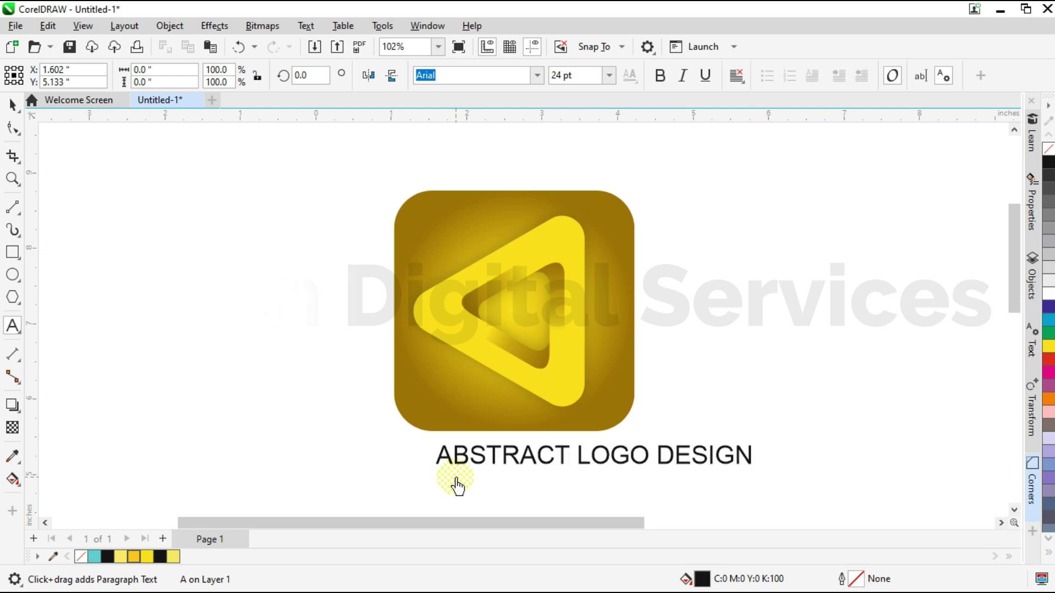
key("ctrl+space")
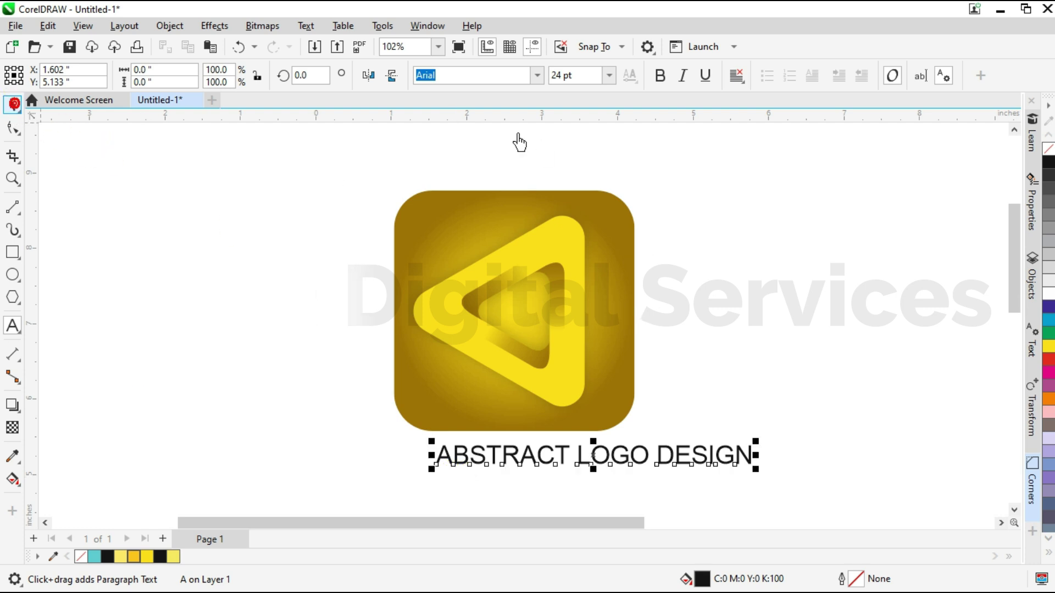
Change the font of the "ABSTRACT LOGO DESIGN" text to Arial Black
left_click(667, 105)
left_click(537, 75)
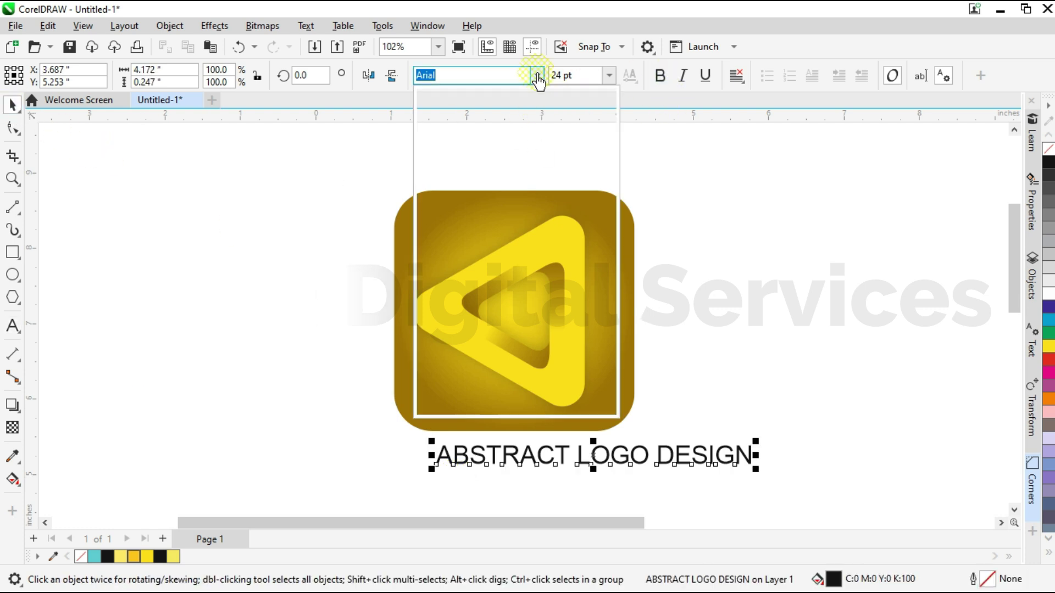
left_click(461, 124)
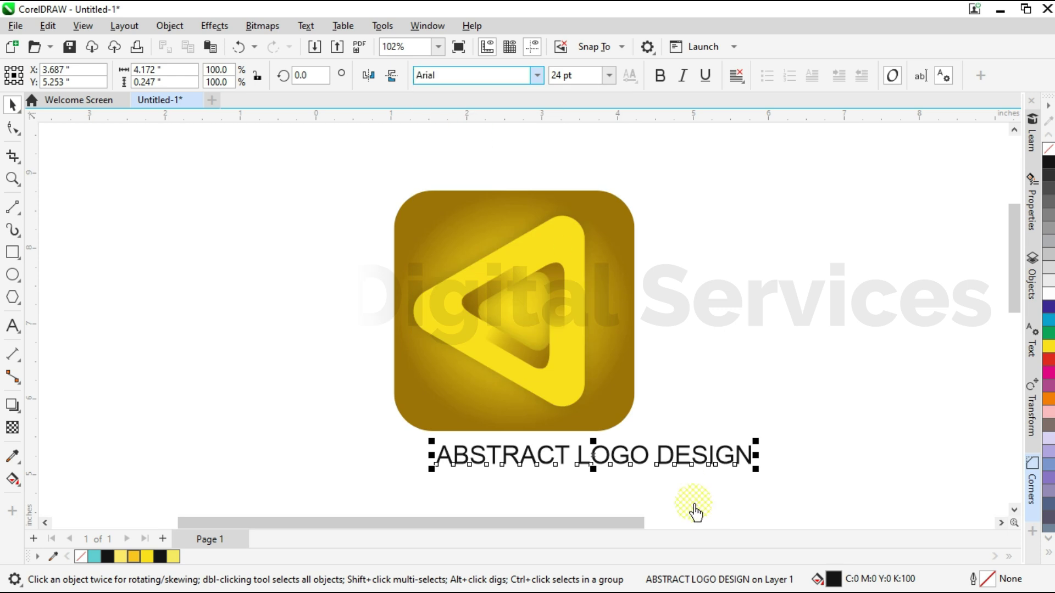
left_click(27, 179)
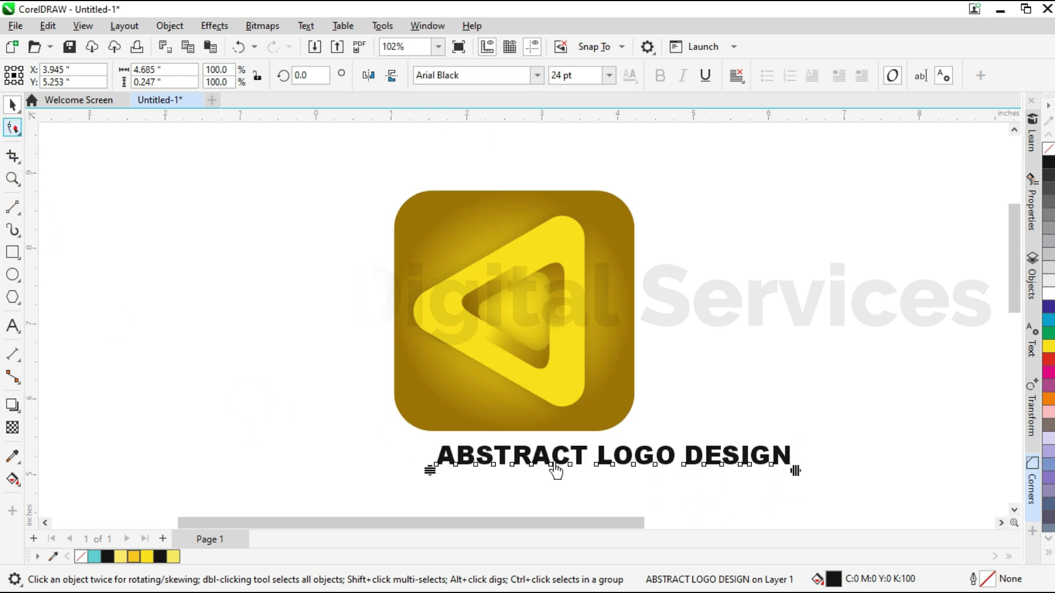
Tighten the character spacing of the "ABSTRACT LOGO DESIGN" text
left_click_drag(795, 475, 730, 473)
left_click(88, 155)
key("space")
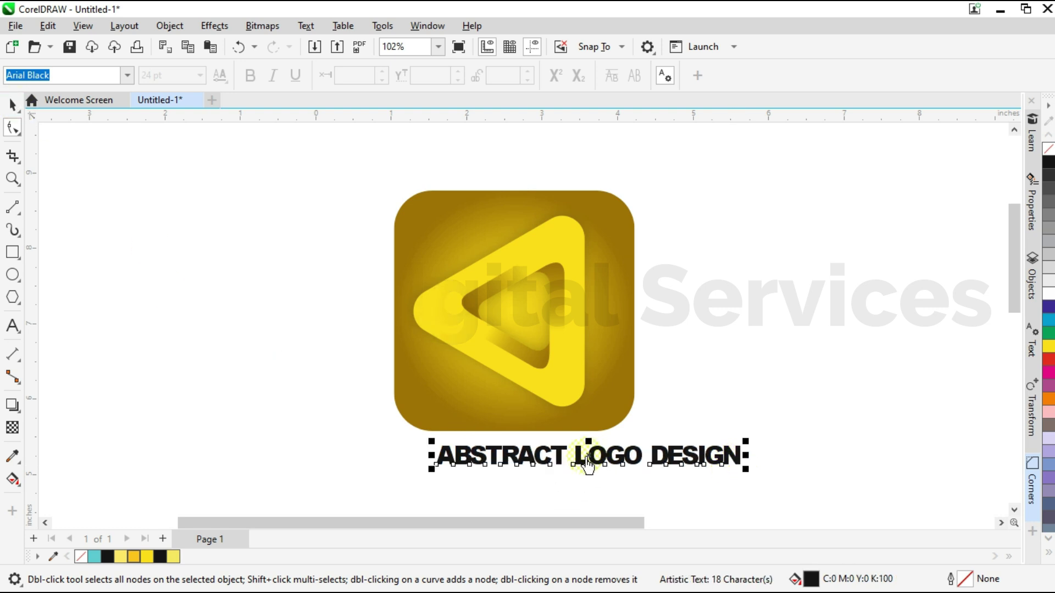
Scale the "ABSTRACT LOGO DESIGN" text down to about 16 pt and centre it beneath the rounded square
left_click_drag(589, 464, 510, 459)
left_click_drag(665, 464, 555, 479)
left_click(574, 429, "shift")
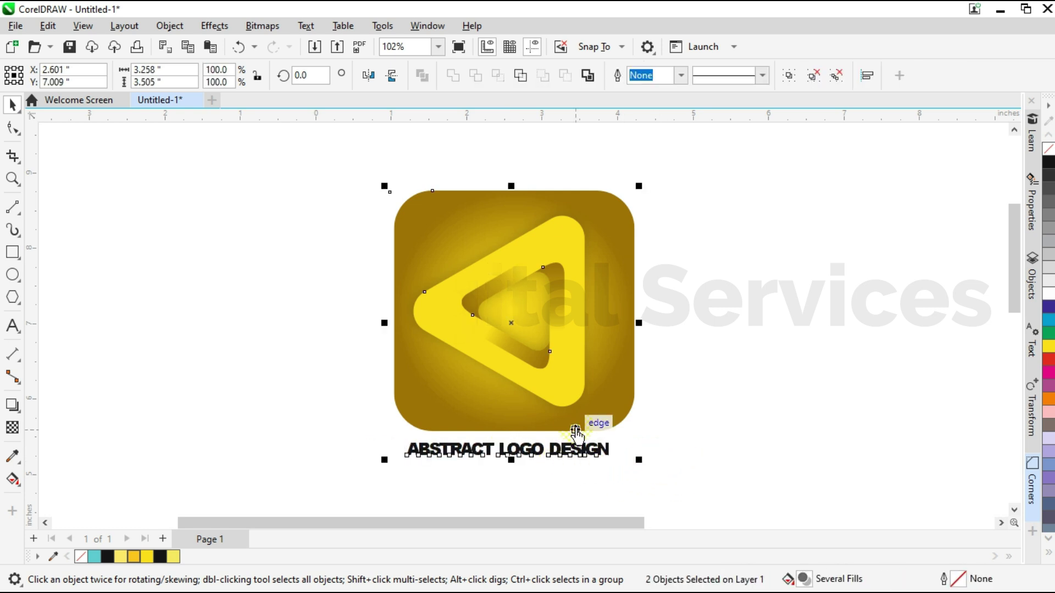
Create a vertically mirrored copy of the "ABSTRACT LOGO DESIGN" text directly below the original
left_click(544, 461)
scroll(541, 461, "up", 2)
left_click(537, 456)
mouse_move(517, 455)
left_mouse_down()
mouse_move(513, 427)
mouse_move(516, 450)
mouse_move(499, 466)
left_mouse_up()
right_click(499, 466)
Fade the mirrored text downward into a soft reflection with a vertical linear fountain transparency
left_click(14, 412)
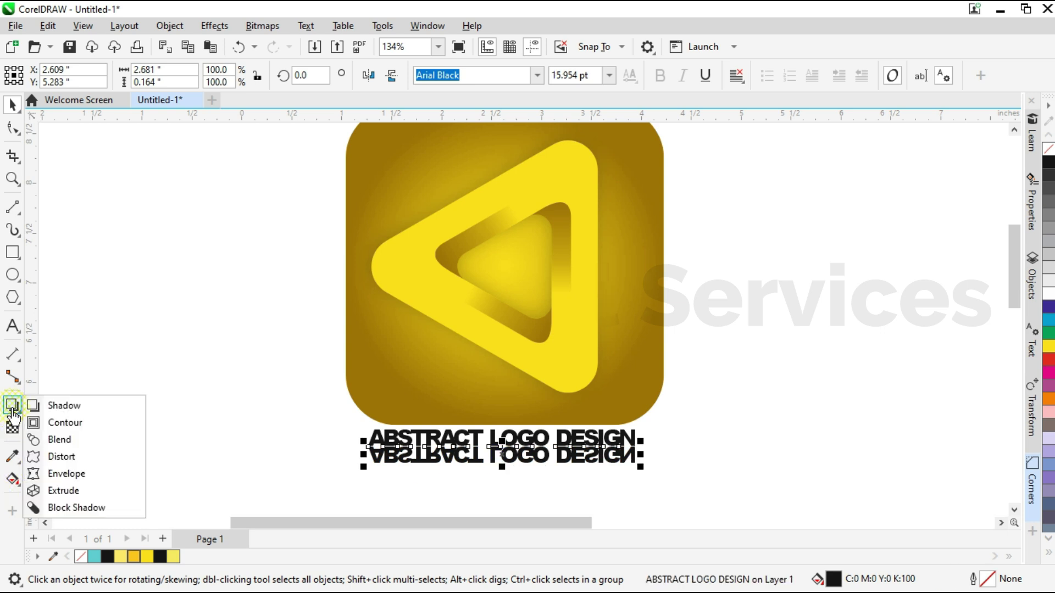
left_click(13, 427)
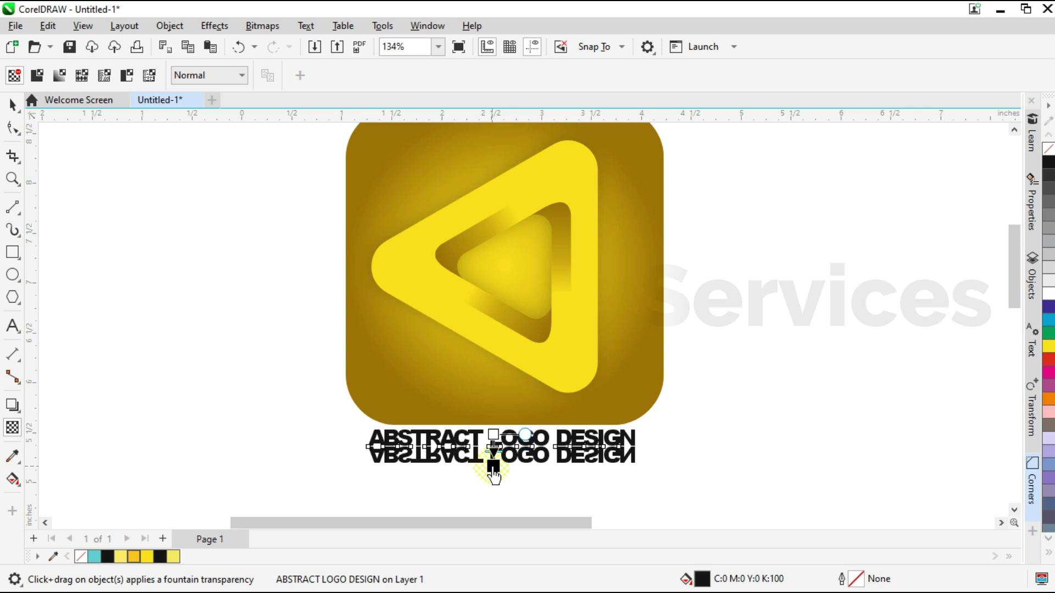
left_click_drag(493, 473, 493, 467)
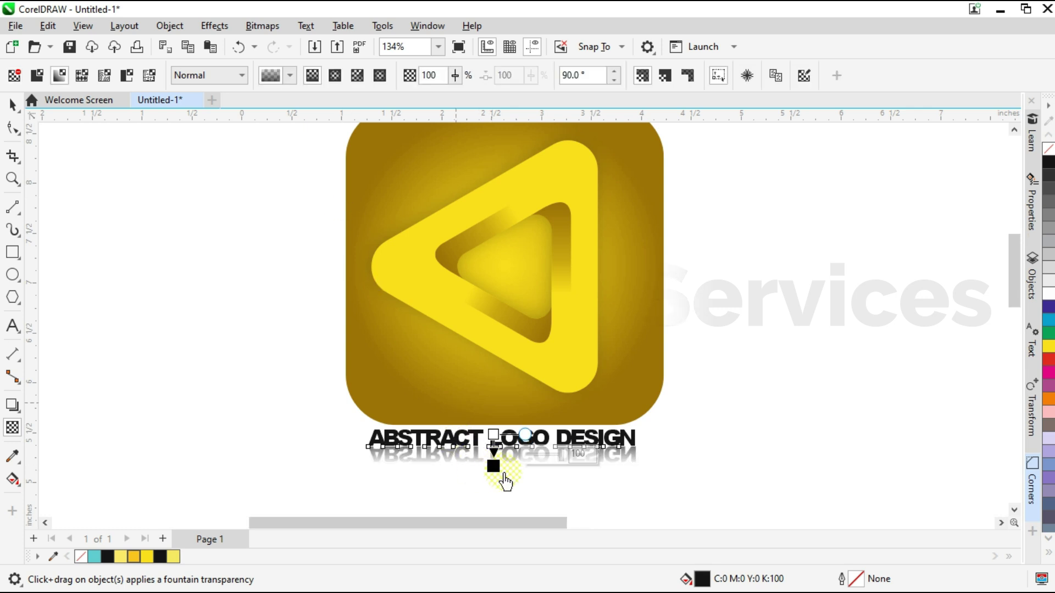
scroll(505, 482, "up", 4)
left_click_drag(495, 454, 495, 378)
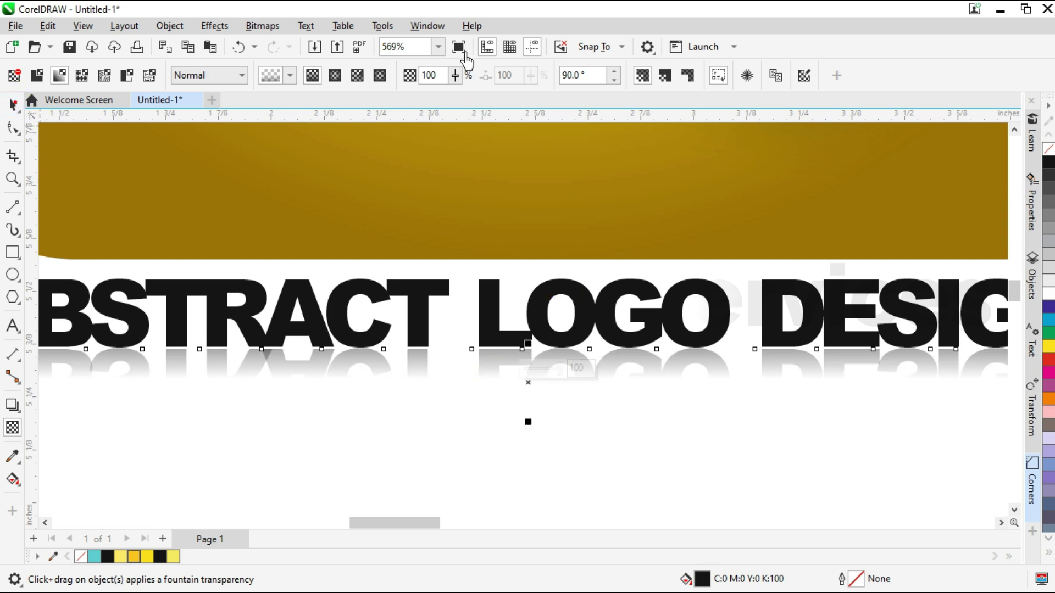
key("space")
left_click(438, 46)
left_click(431, 61)
left_click(777, 406)
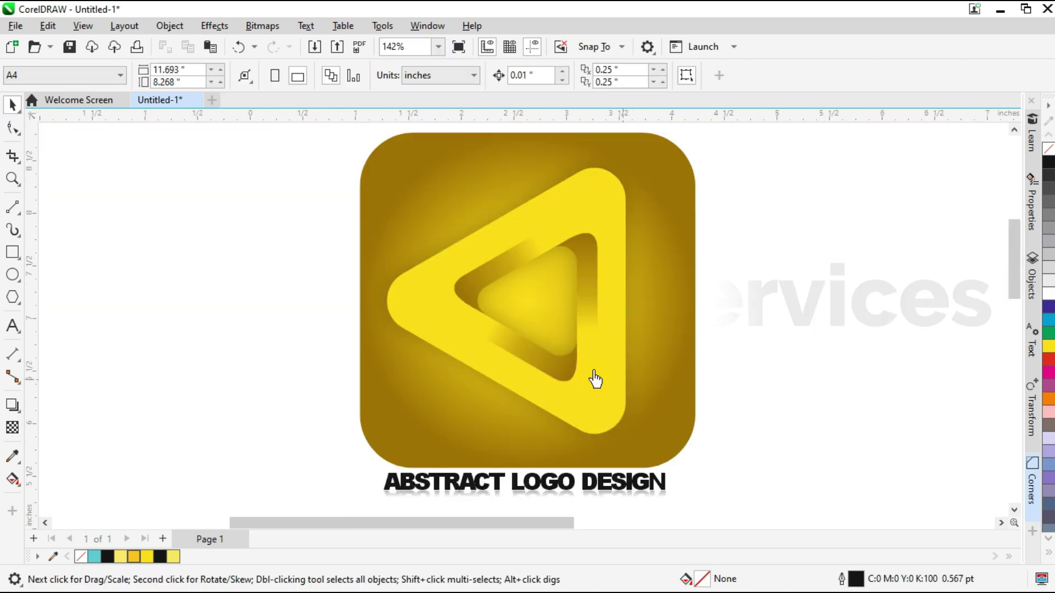
Ungroup the rounded square and triangle artwork, and inspect the fountain fills of the triangle's folds
left_click(426, 181)
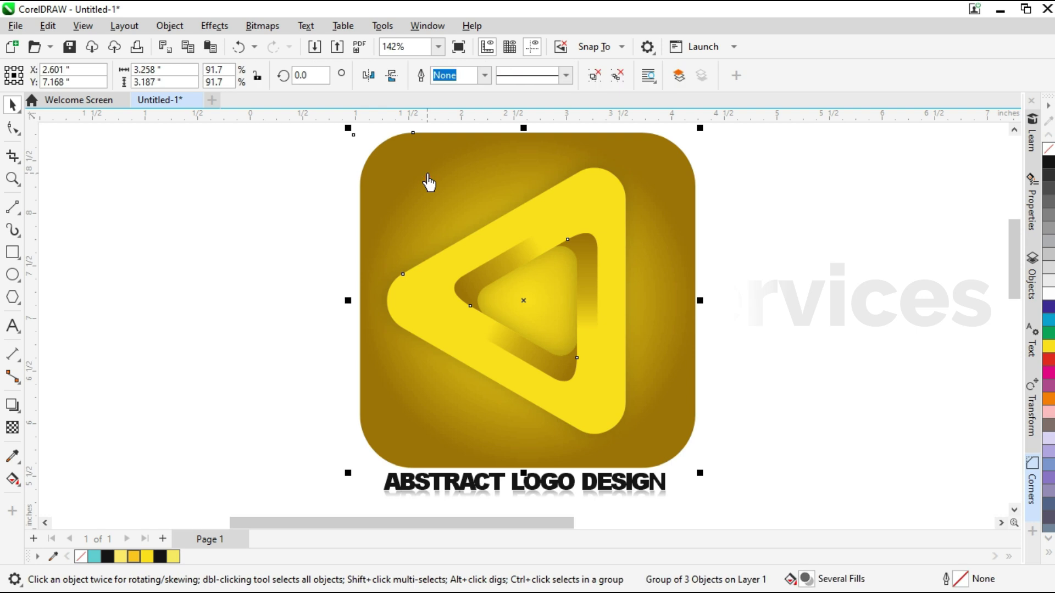
left_click(401, 209)
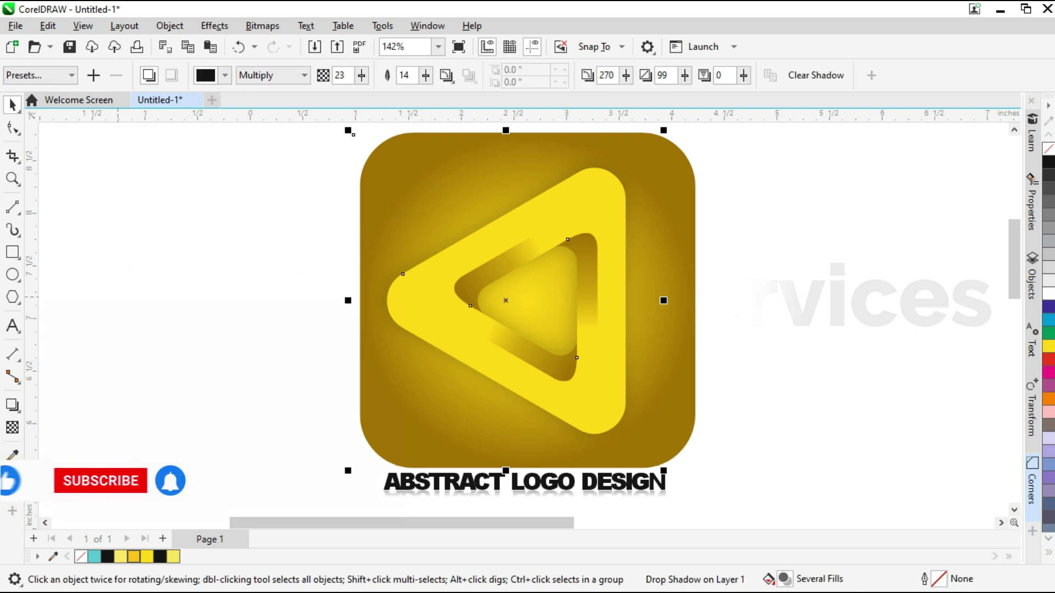
key("g")
left_click(12, 103)
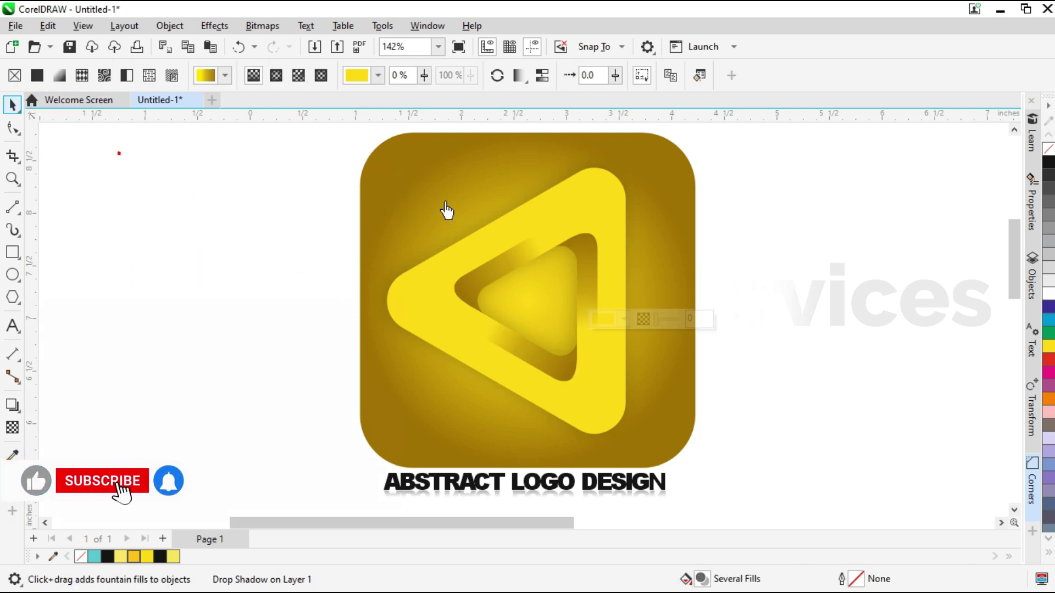
left_click(377, 150)
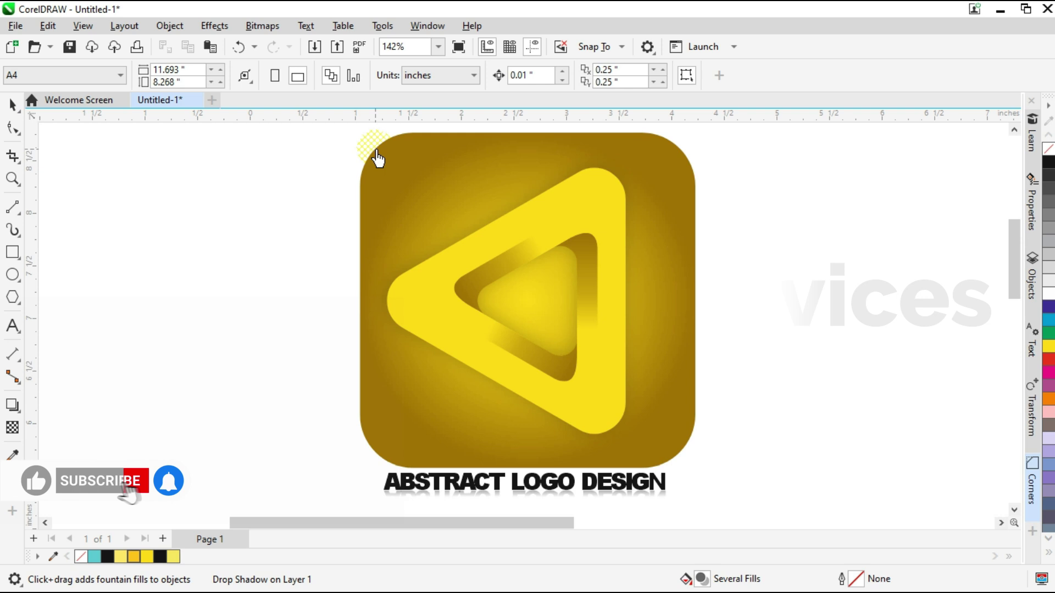
left_click(217, 236)
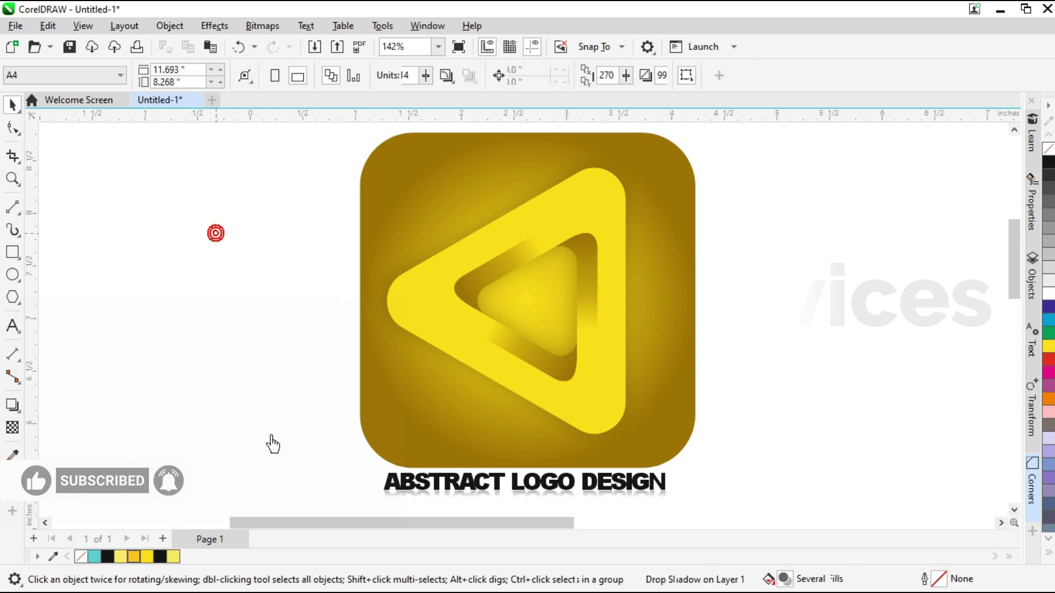
left_click(380, 463)
key("g")
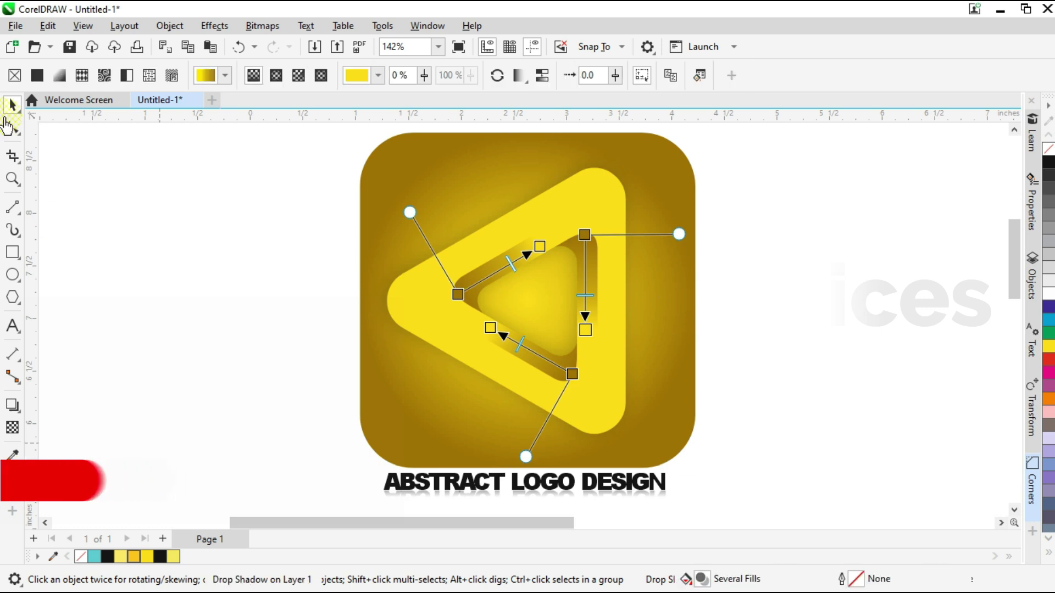
left_click(12, 105)
Clear the selection and show the finished logo in full-screen preview
scroll(482, 318, "down", 2)
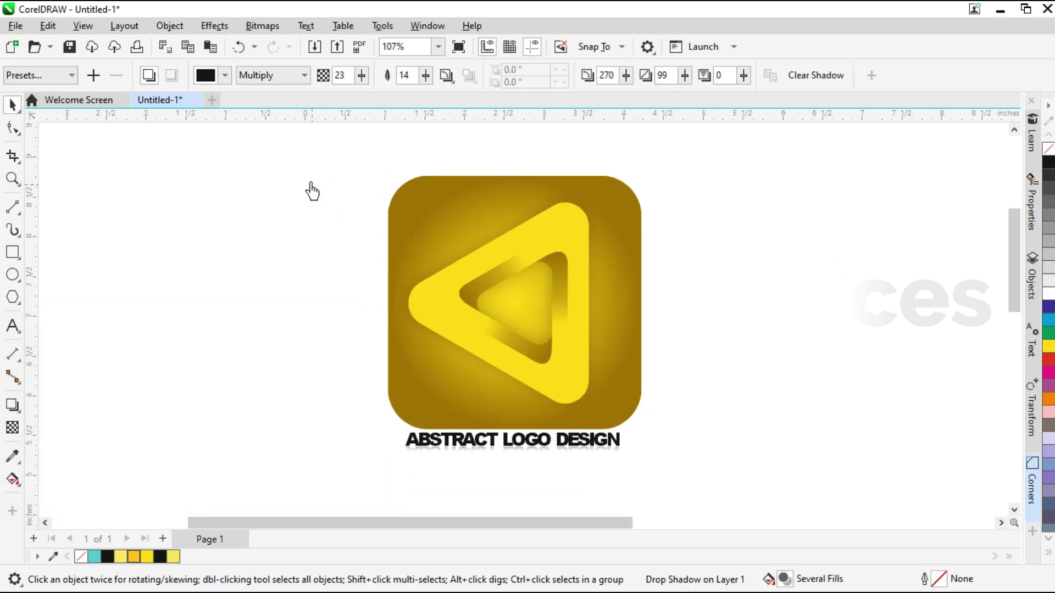
left_click(683, 486)
key("ctrl+a")
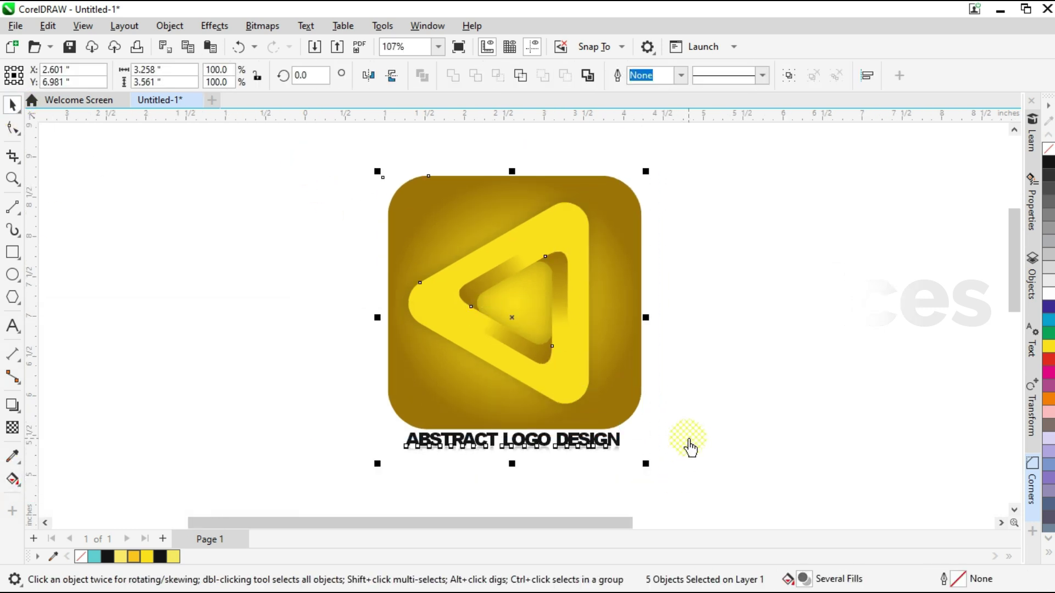
left_click(688, 438)
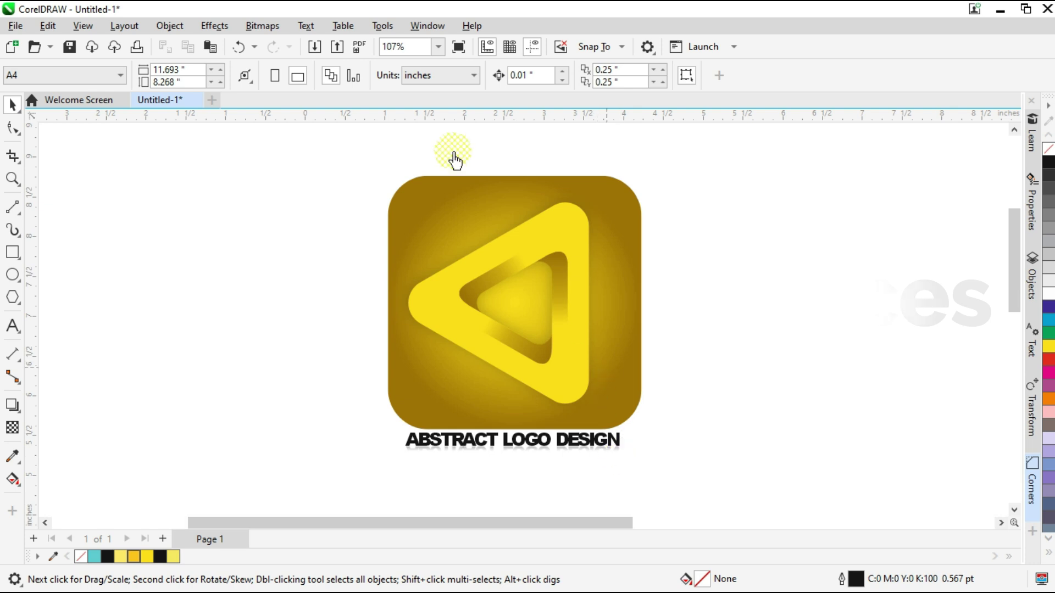
left_click(83, 26)
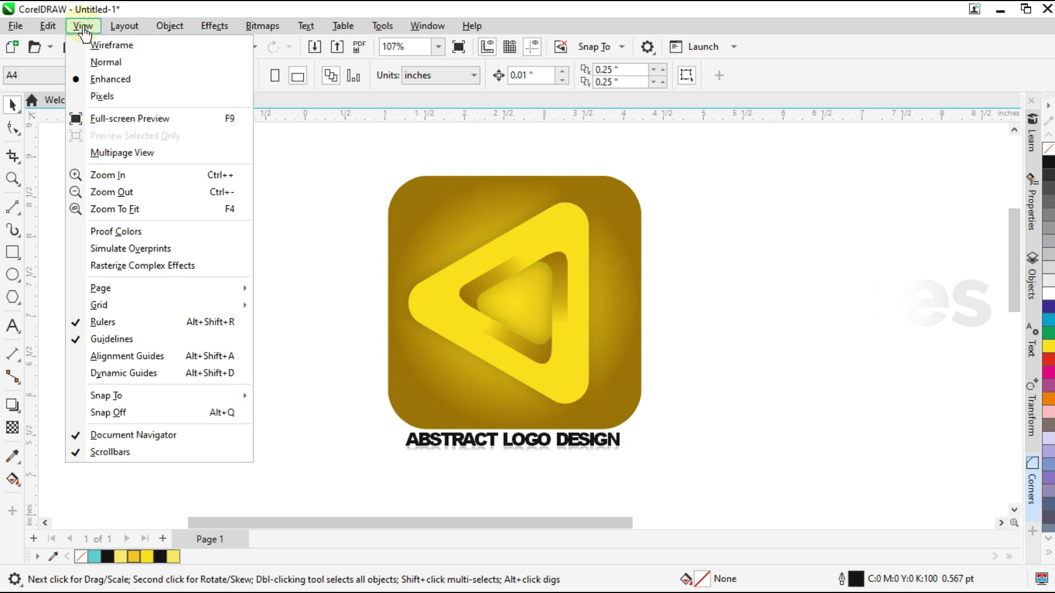
left_click(128, 120)
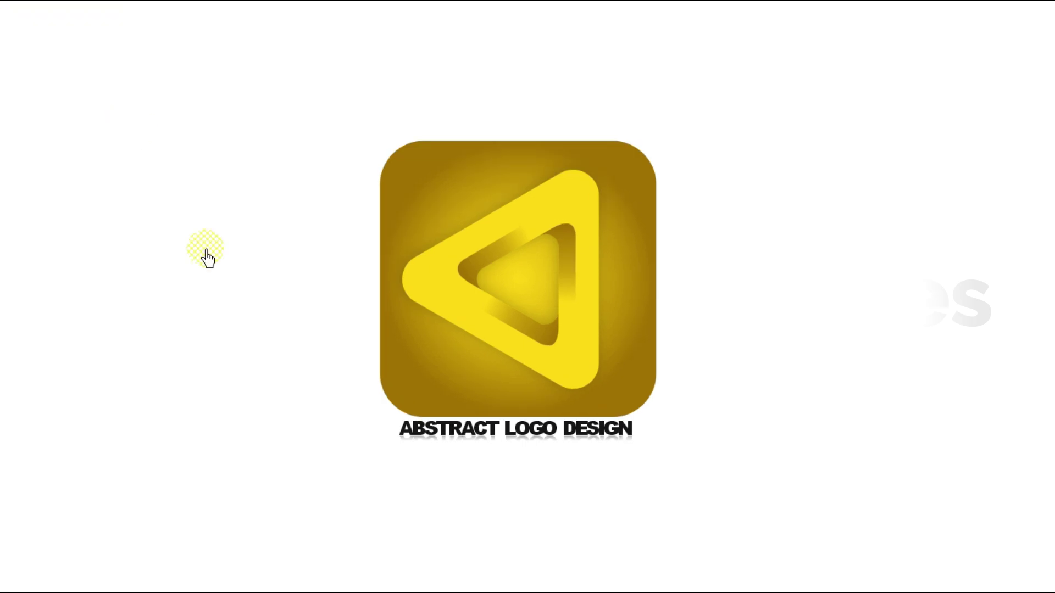